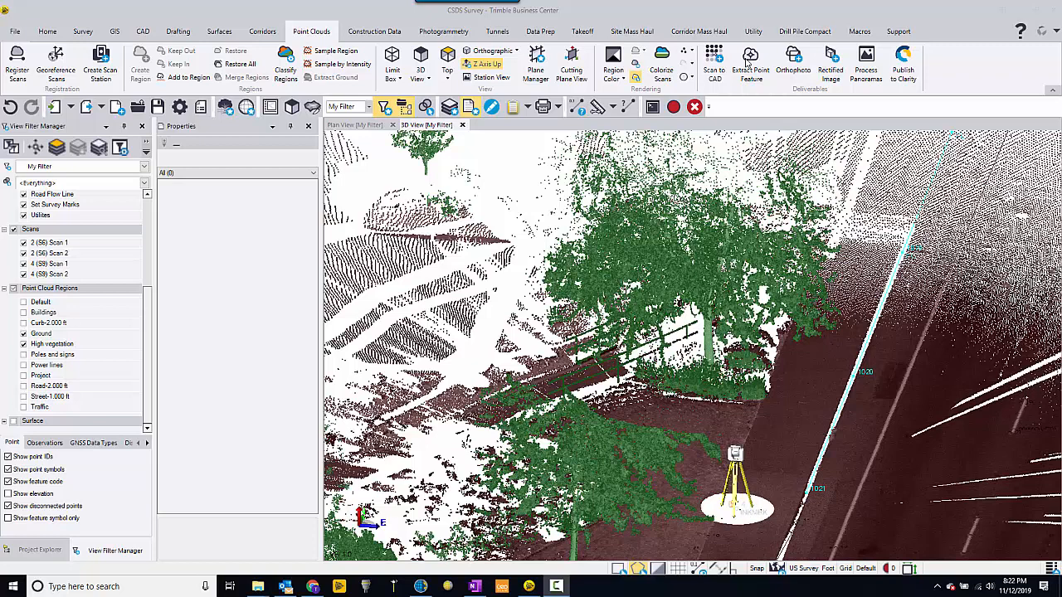
Step: Start a point feature extraction of type Tree in manual mode and pick a trunk point on the large roadside tree
{"action": "left_click", "coordinate": [750, 65]}
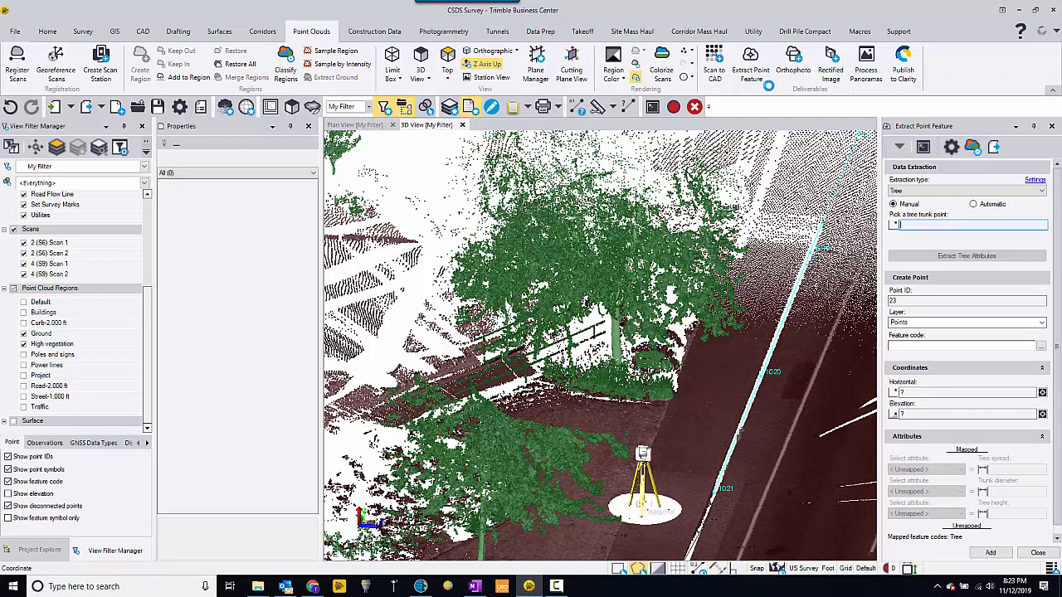
{"action": "left_click", "coordinate": [942, 191]}
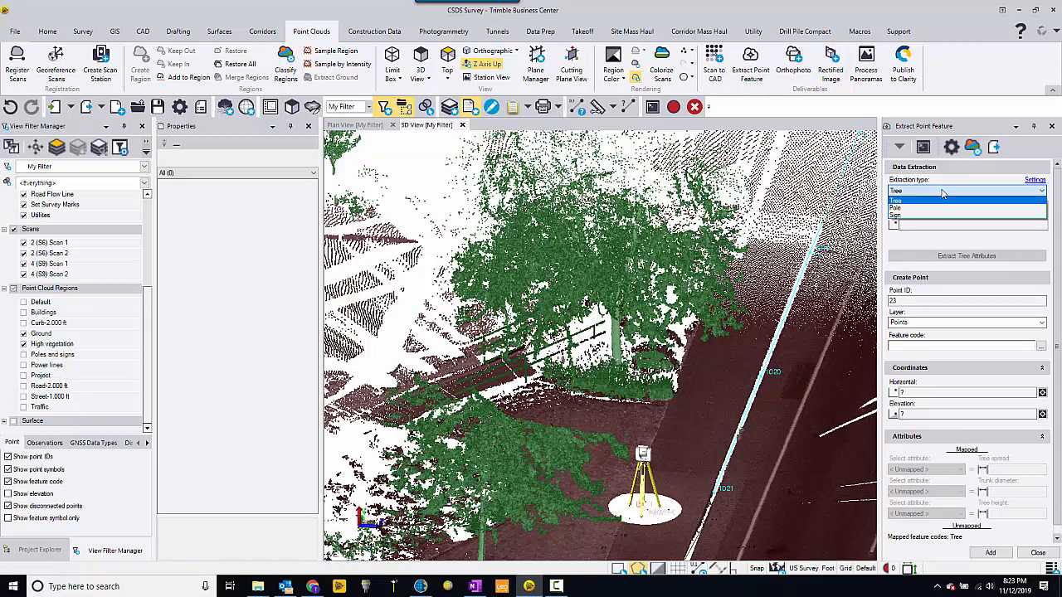
{"action": "left_click", "coordinate": [943, 200]}
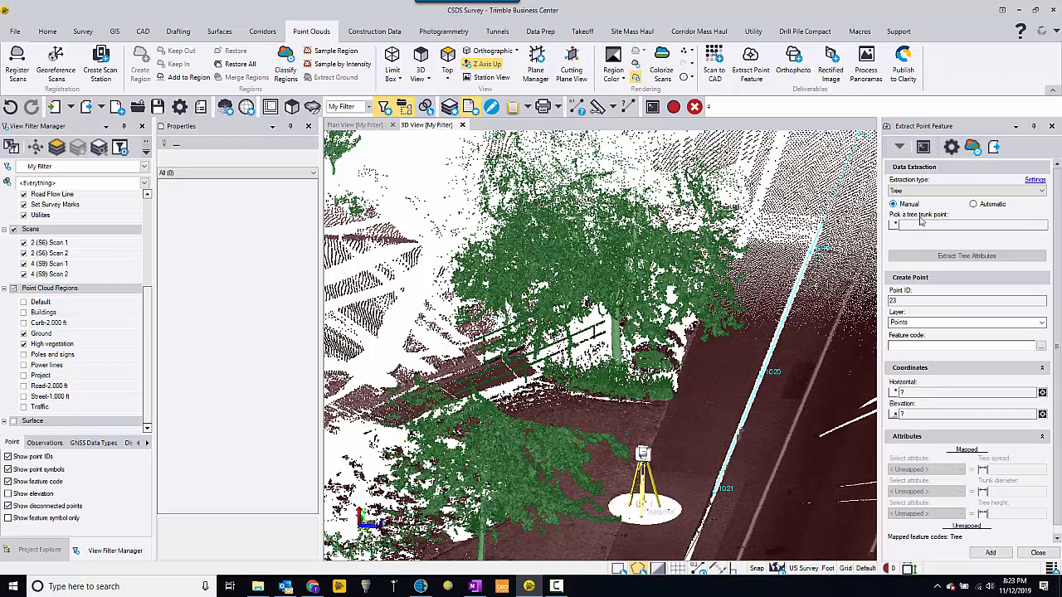
{"action": "left_click", "coordinate": [923, 225]}
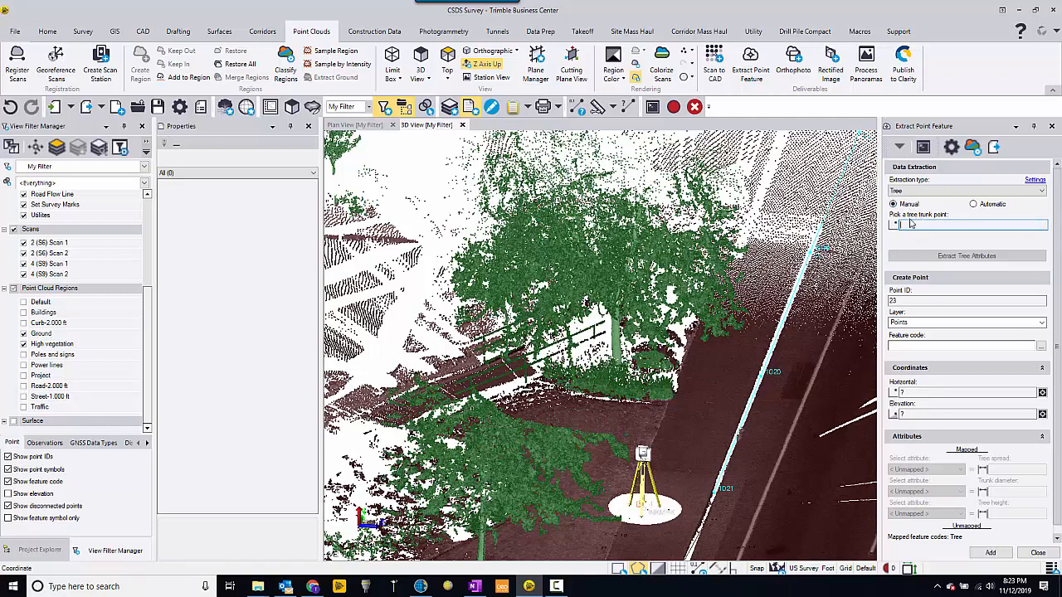
{"action": "left_click", "coordinate": [615, 347]}
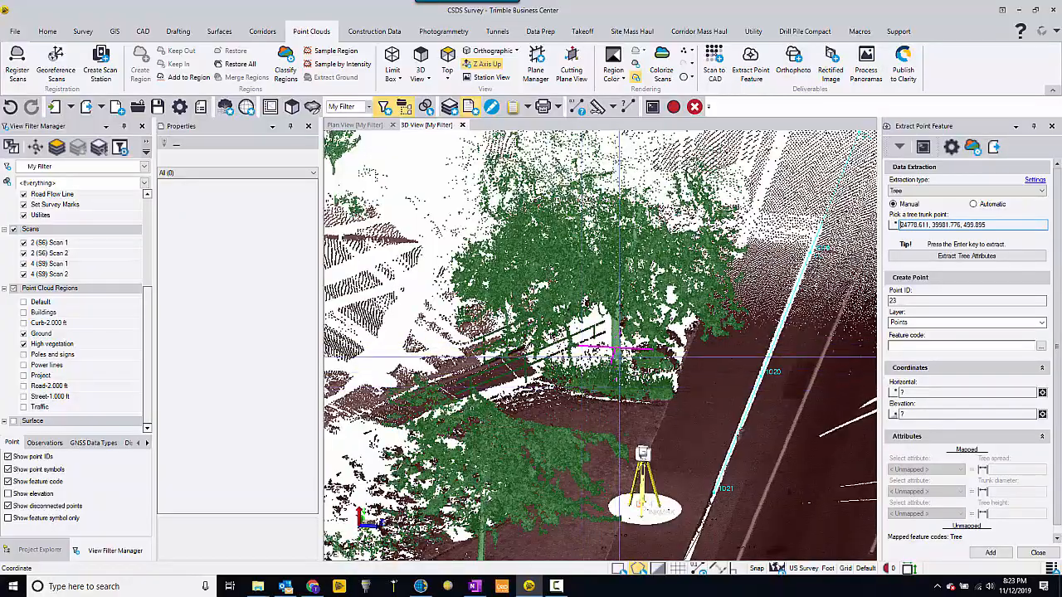
Step: Check the picked trunk point up close in the point cloud and extract the tree's attributes
{"action": "middle_click_drag", "start_coordinate": [614, 348], "coordinate": [735, 353]}
{"action": "scroll", "coordinate": [610, 350], "scroll_direction": "up", "scroll_amount": 6}
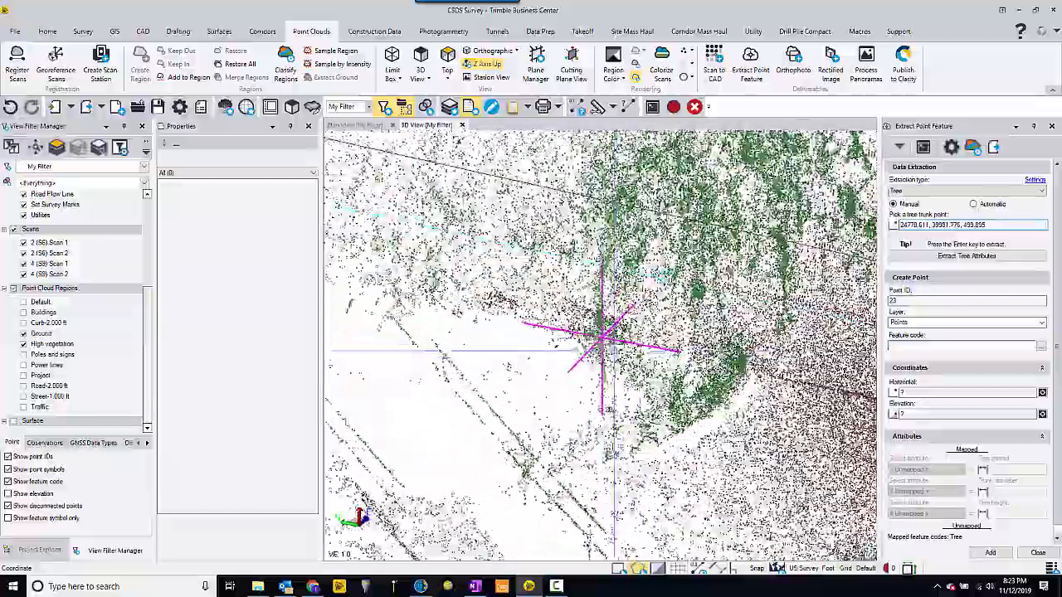
{"action": "scroll", "coordinate": [602, 343], "scroll_direction": "up", "scroll_amount": 1}
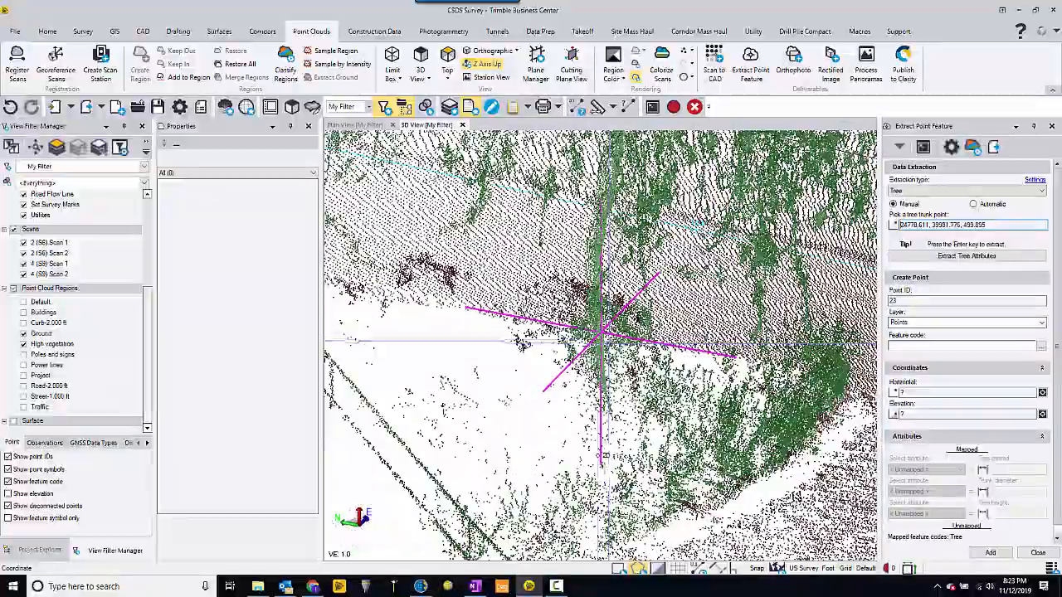
{"action": "mouse_move", "coordinate": [602, 343]}
{"action": "middle_mouse_down"}
{"action": "mouse_move", "coordinate": [535, 346]}
{"action": "mouse_move", "coordinate": [609, 461]}
{"action": "mouse_move", "coordinate": [489, 340]}
{"action": "mouse_move", "coordinate": [609, 358]}
{"action": "middle_mouse_up"}
{"action": "scroll", "coordinate": [523, 331], "scroll_direction": "down", "scroll_amount": 5}
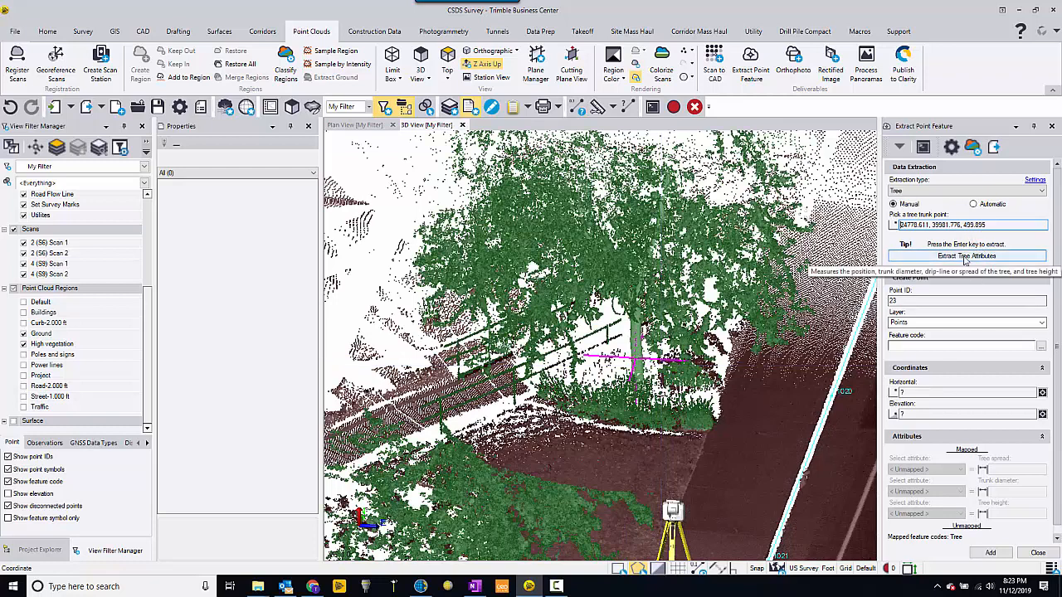
{"action": "left_click", "coordinate": [965, 258]}
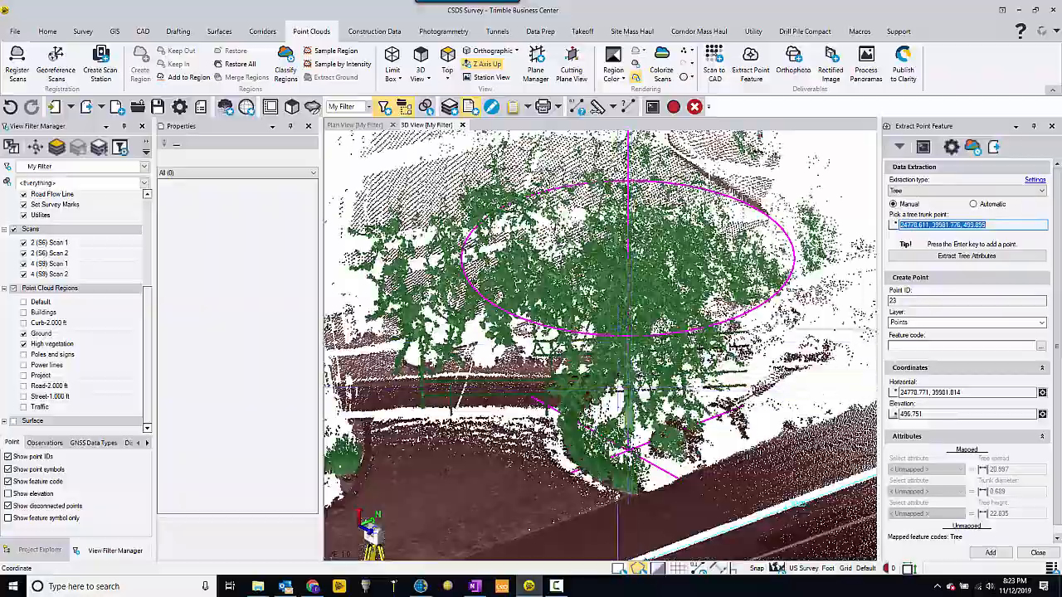
Step: Examine the extracted spread circle, trunk circle and height line against the tree's point cloud from several angles
{"action": "right_click_drag", "start_coordinate": [566, 336], "coordinate": [647, 259]}
{"action": "scroll", "coordinate": [617, 332], "scroll_direction": "down", "scroll_amount": 2}
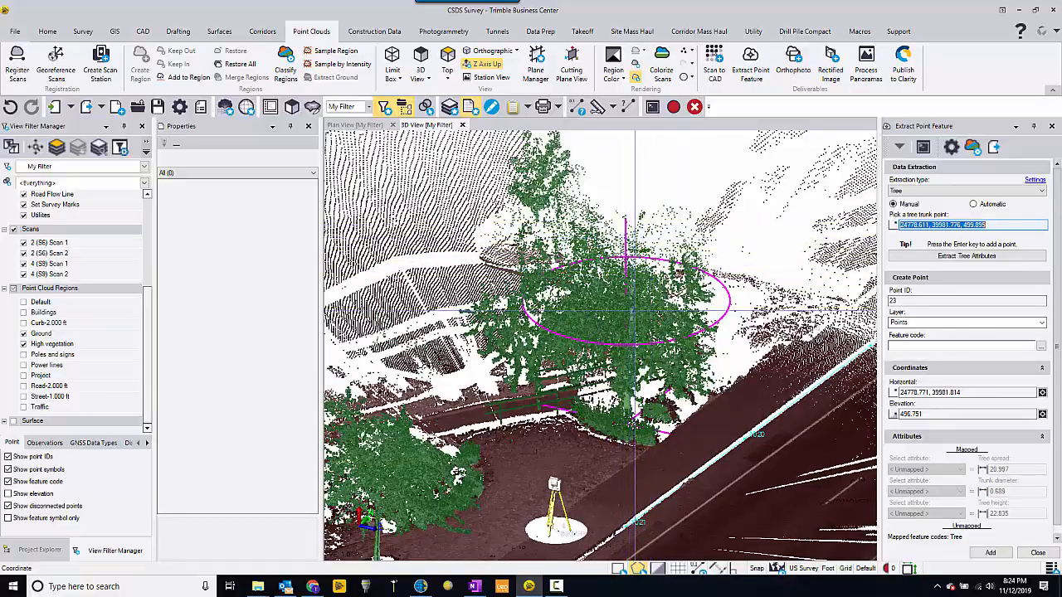
{"action": "right_click_drag", "start_coordinate": [635, 311], "coordinate": [610, 309]}
{"action": "scroll", "coordinate": [631, 320], "scroll_direction": "up", "scroll_amount": 4}
{"action": "right_click_drag", "start_coordinate": [635, 393], "coordinate": [670, 400]}
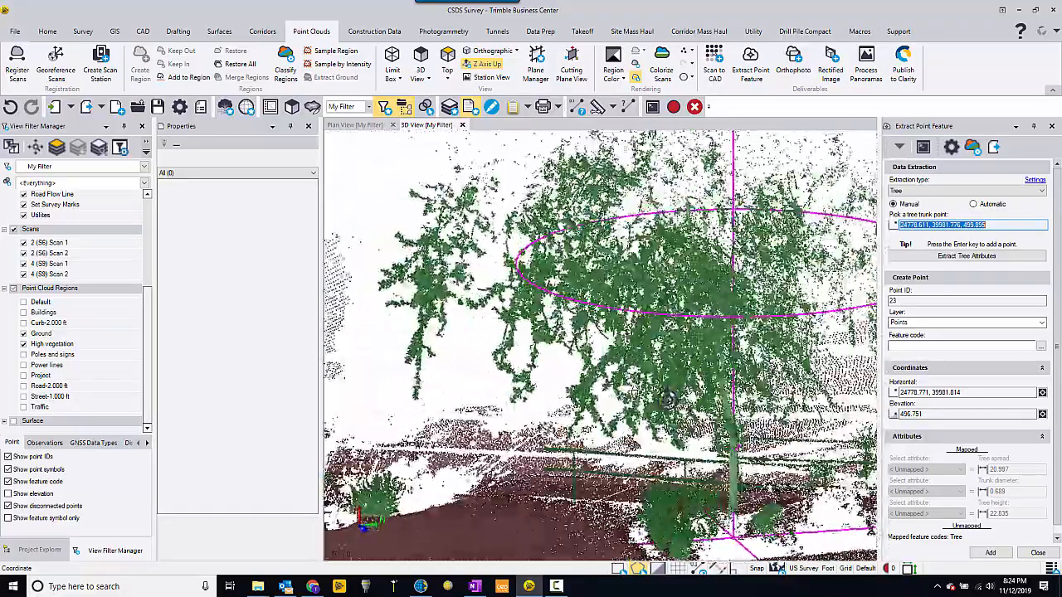
{"action": "scroll", "coordinate": [655, 415], "scroll_direction": "up", "scroll_amount": 6}
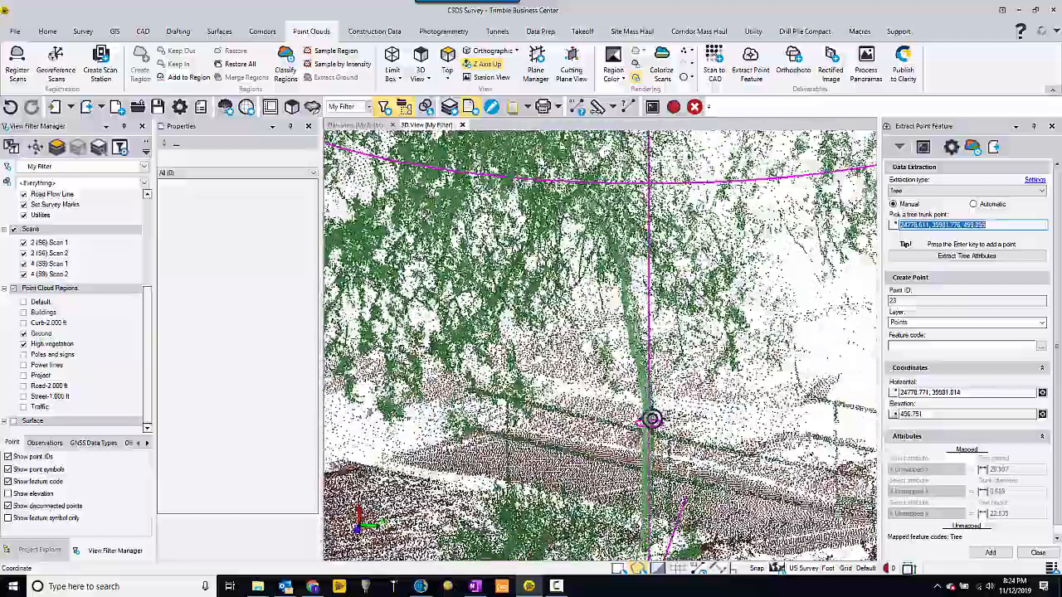
{"action": "scroll", "coordinate": [651, 430], "scroll_direction": "up", "scroll_amount": 3}
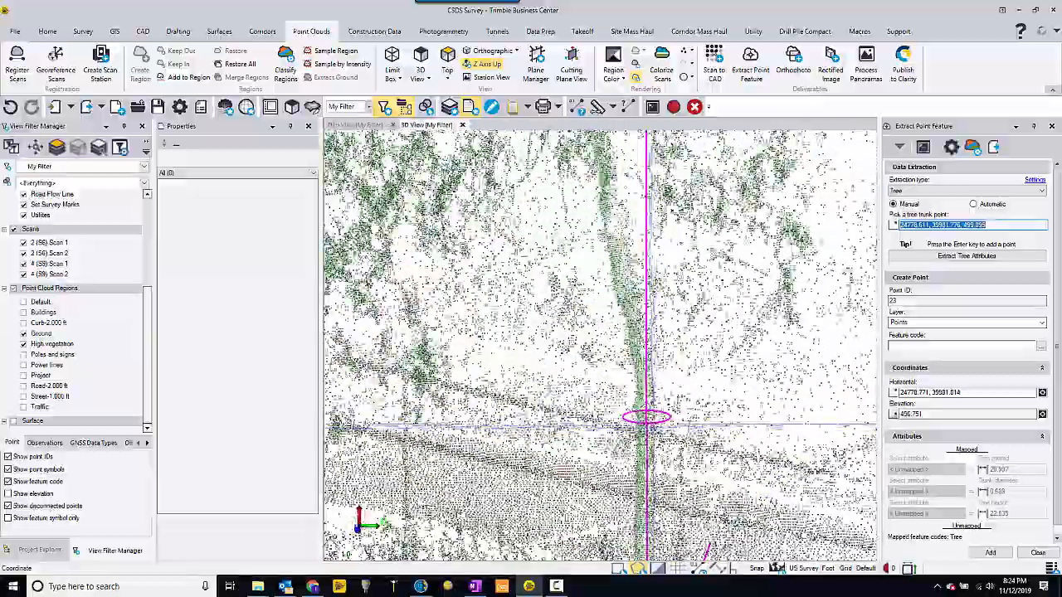
{"action": "scroll", "coordinate": [642, 425], "scroll_direction": "up", "scroll_amount": 5}
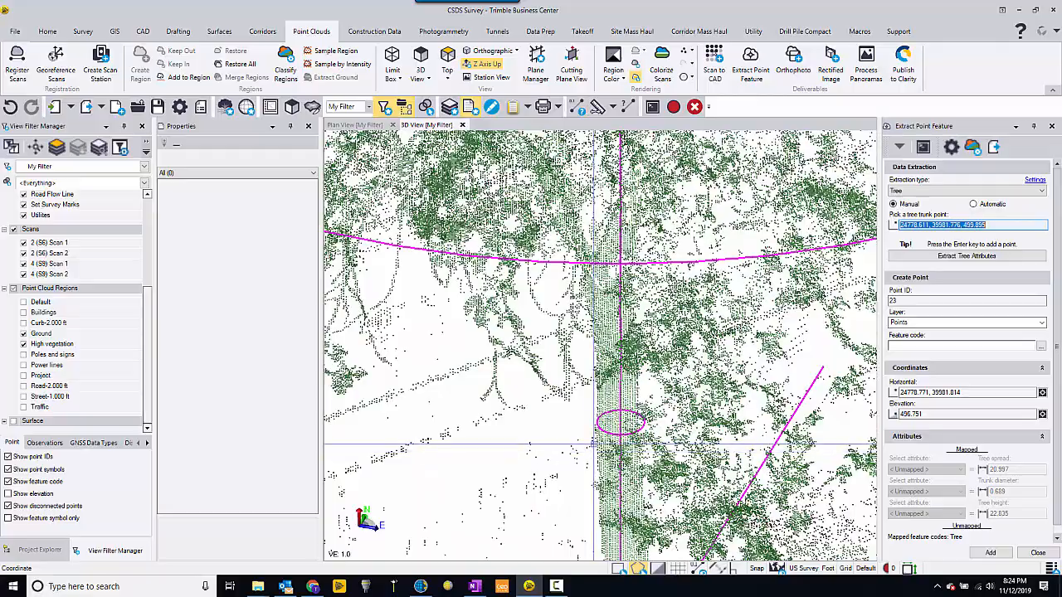
{"action": "right_click_drag", "start_coordinate": [593, 444], "coordinate": [605, 440]}
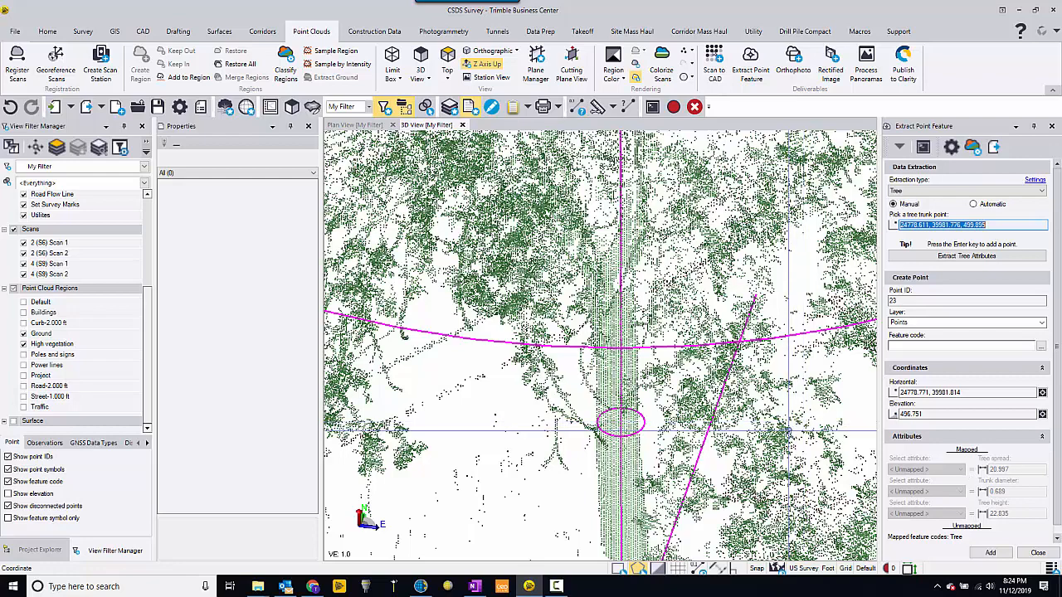
{"action": "scroll", "coordinate": [704, 420], "scroll_direction": "down", "scroll_amount": 4}
{"action": "scroll", "coordinate": [714, 420], "scroll_direction": "down", "scroll_amount": 1}
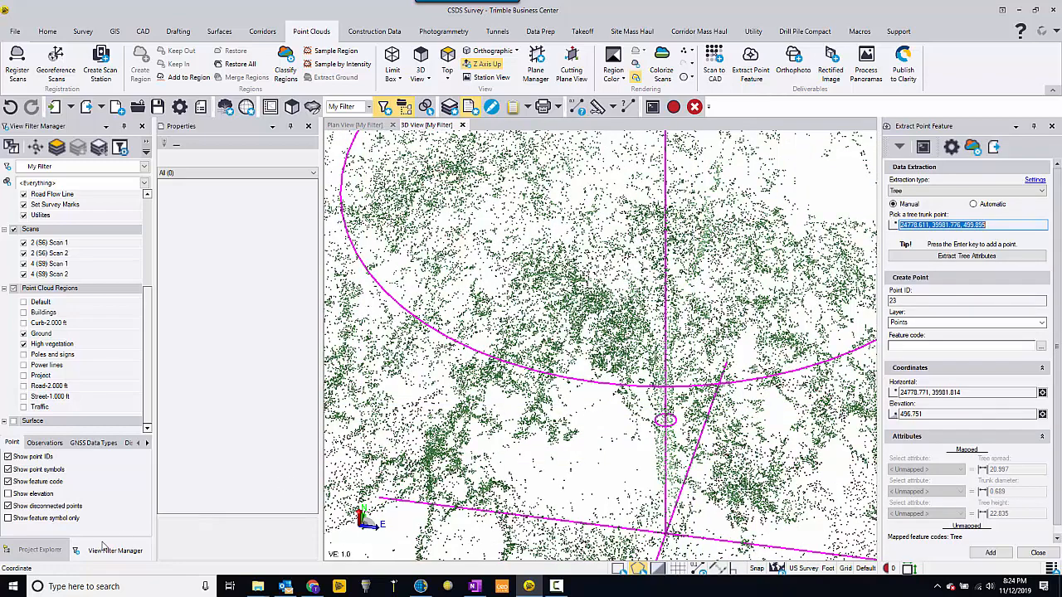
Step: Review the Diameter, Drip and Height attributes of the Tree feature under Vegetation in the CSDS_Oct_2019 library
{"action": "left_click", "coordinate": [49, 552]}
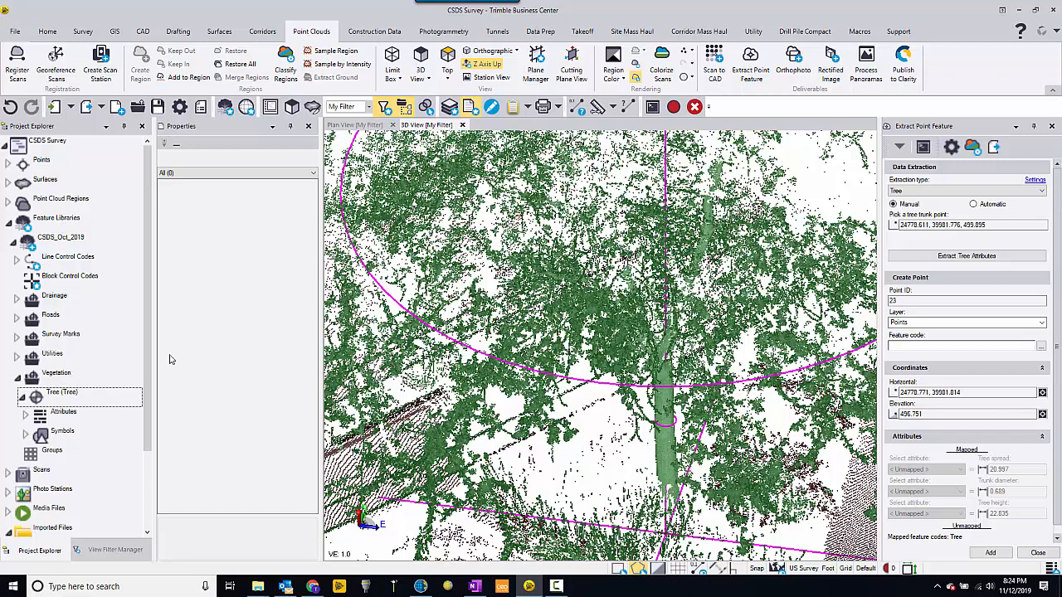
{"action": "left_click", "coordinate": [77, 399]}
{"action": "left_click", "coordinate": [26, 415]}
{"action": "scroll", "coordinate": [75, 396], "scroll_direction": "down", "scroll_amount": 2}
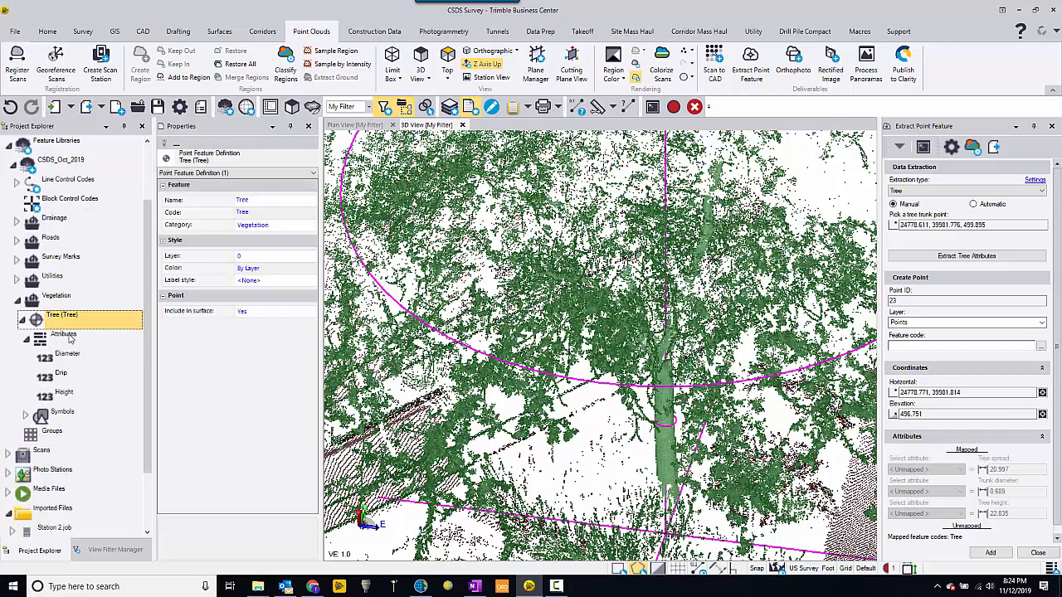
{"action": "left_click", "coordinate": [70, 352]}
{"action": "left_click", "coordinate": [67, 375]}
{"action": "left_click", "coordinate": [71, 397]}
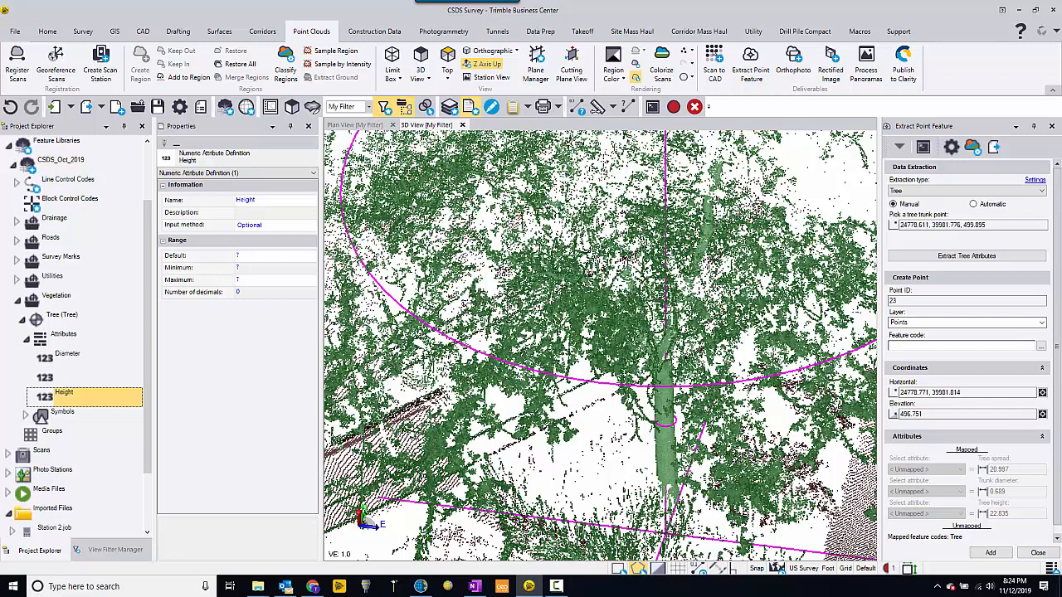
Step: Set the feature code to TREE, keep spread, trunk diameter and height mapped to Drip, Diameter and Height, and add the point
{"action": "left_click", "coordinate": [930, 346]}
{"action": "type", "text": "TREE"}
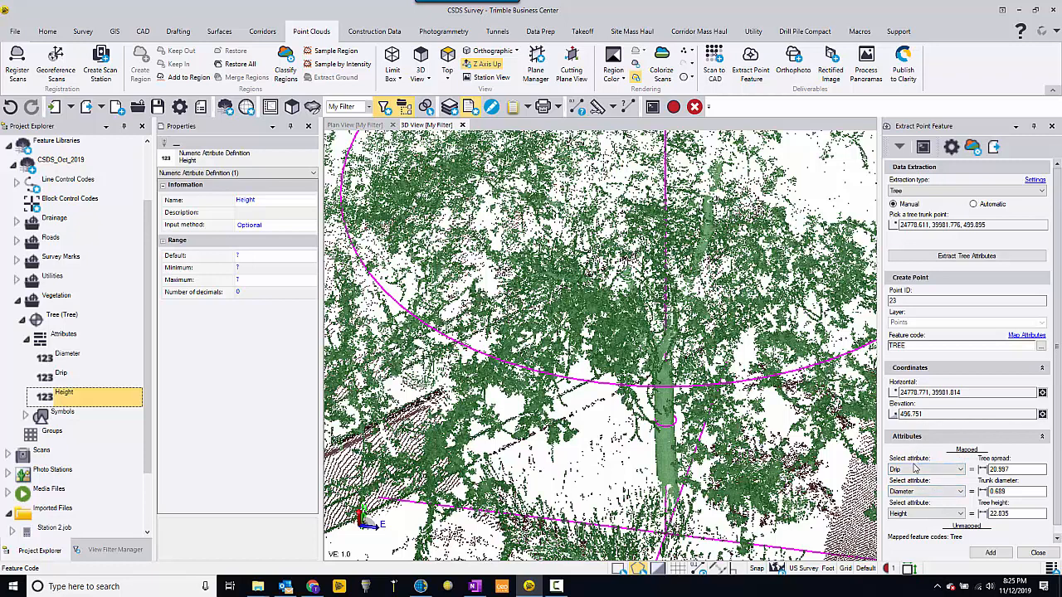
{"action": "left_click", "coordinate": [917, 470]}
{"action": "left_click", "coordinate": [919, 476]}
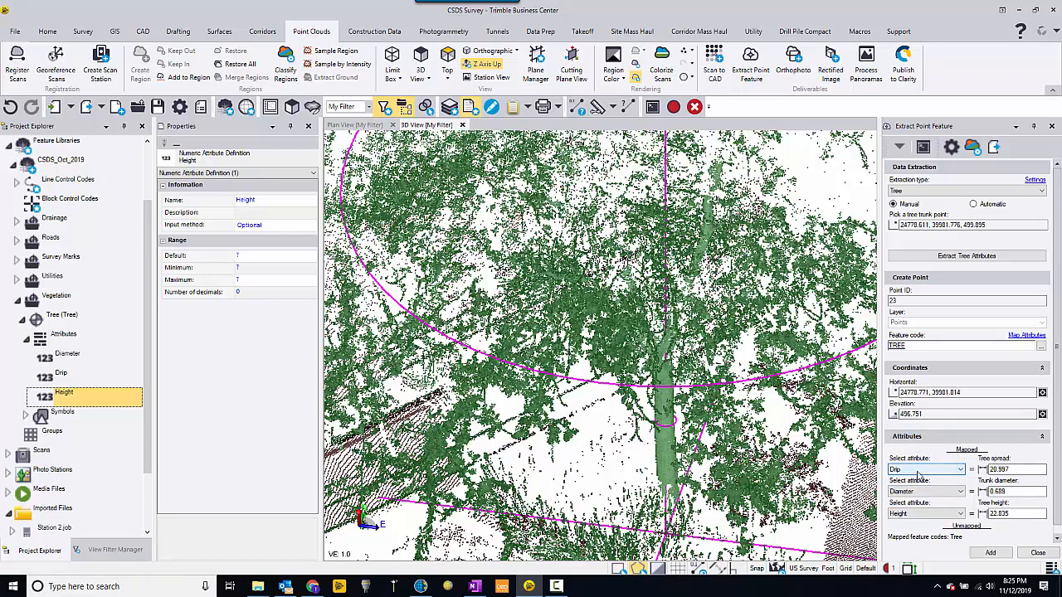
{"action": "left_click", "coordinate": [918, 492]}
{"action": "left_click", "coordinate": [918, 494]}
{"action": "left_click", "coordinate": [920, 514]}
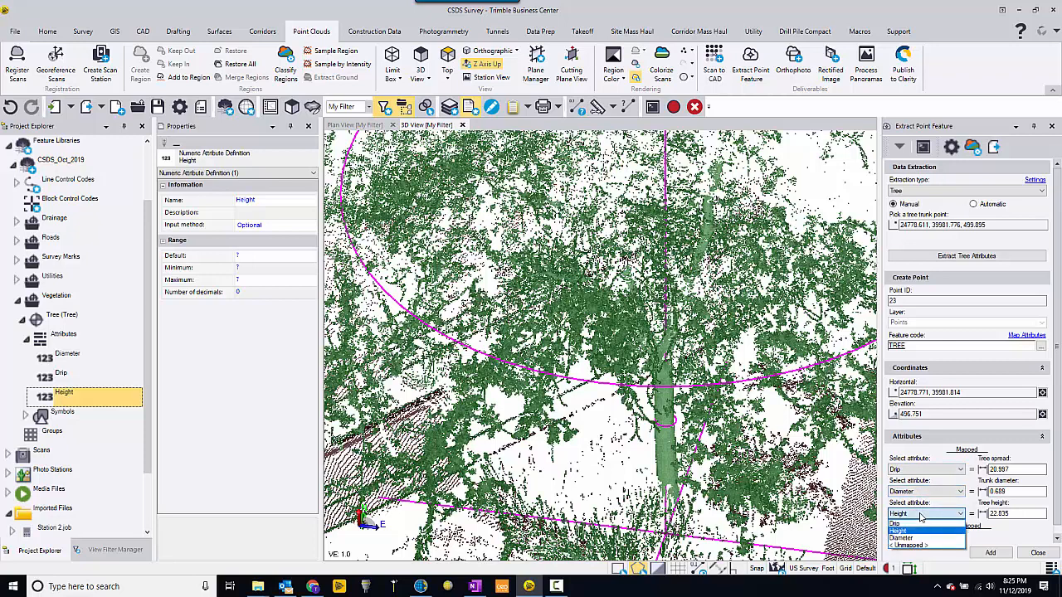
{"action": "left_click", "coordinate": [920, 516]}
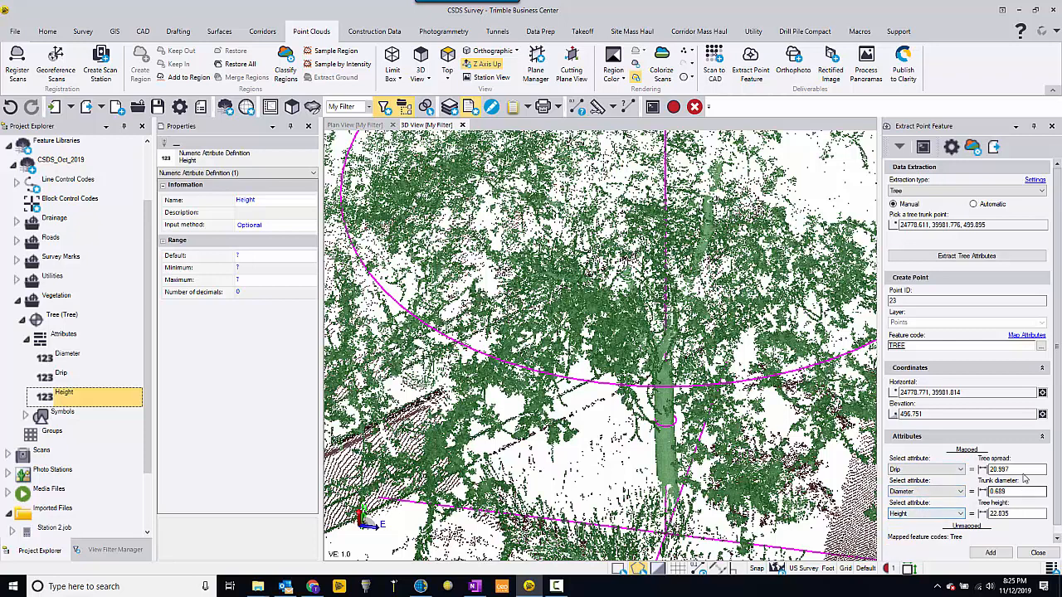
{"action": "left_click", "coordinate": [991, 553]}
Step: Hide the Ground and High vegetation point cloud regions in the view filter
{"action": "scroll", "coordinate": [664, 297], "scroll_direction": "down", "scroll_amount": 4}
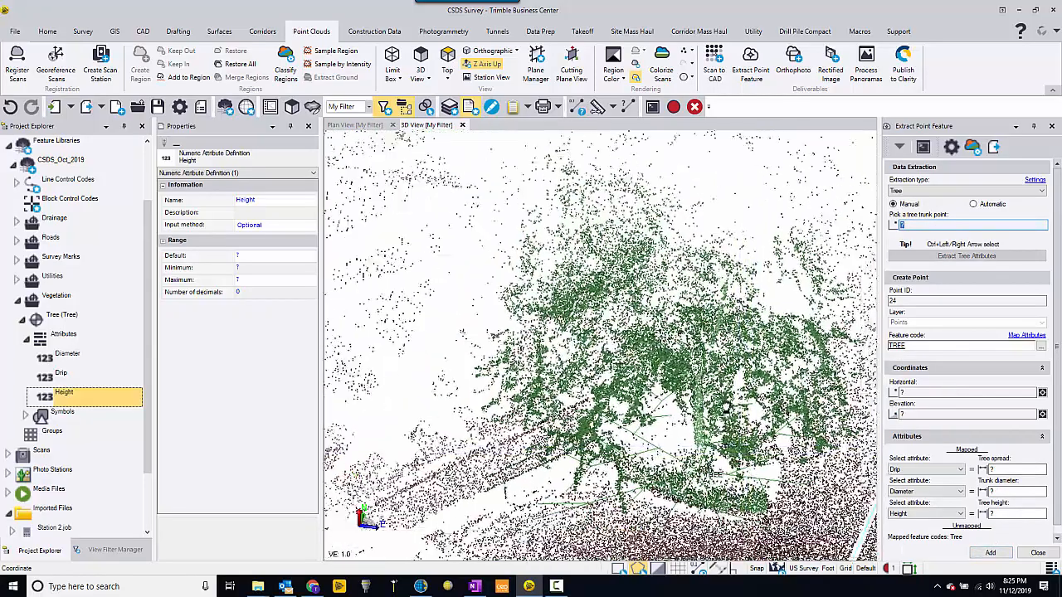
{"action": "left_click", "coordinate": [103, 550]}
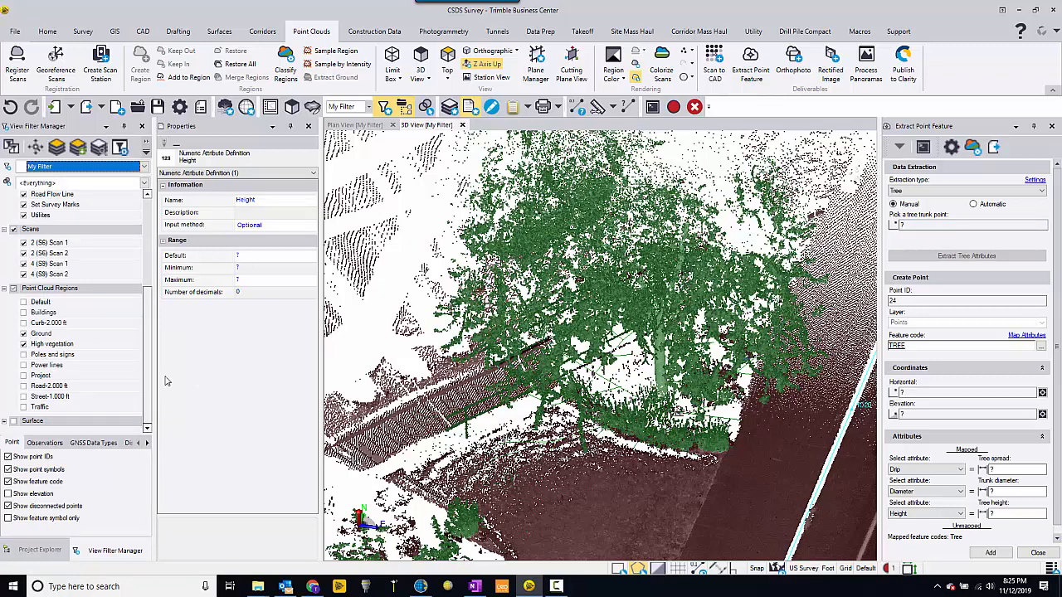
{"action": "left_click", "coordinate": [24, 333]}
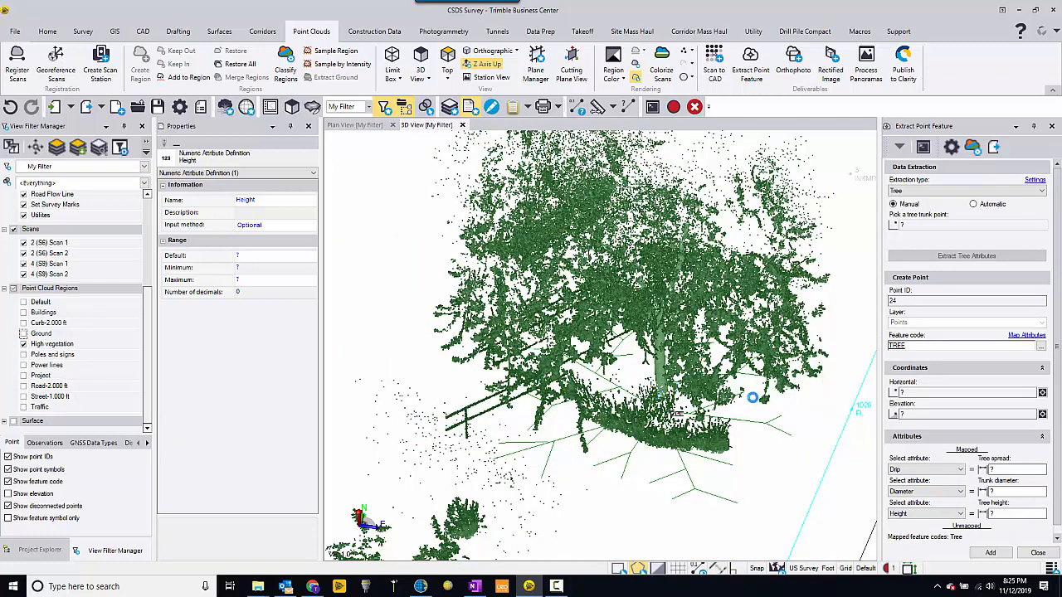
{"action": "left_click", "coordinate": [696, 306]}
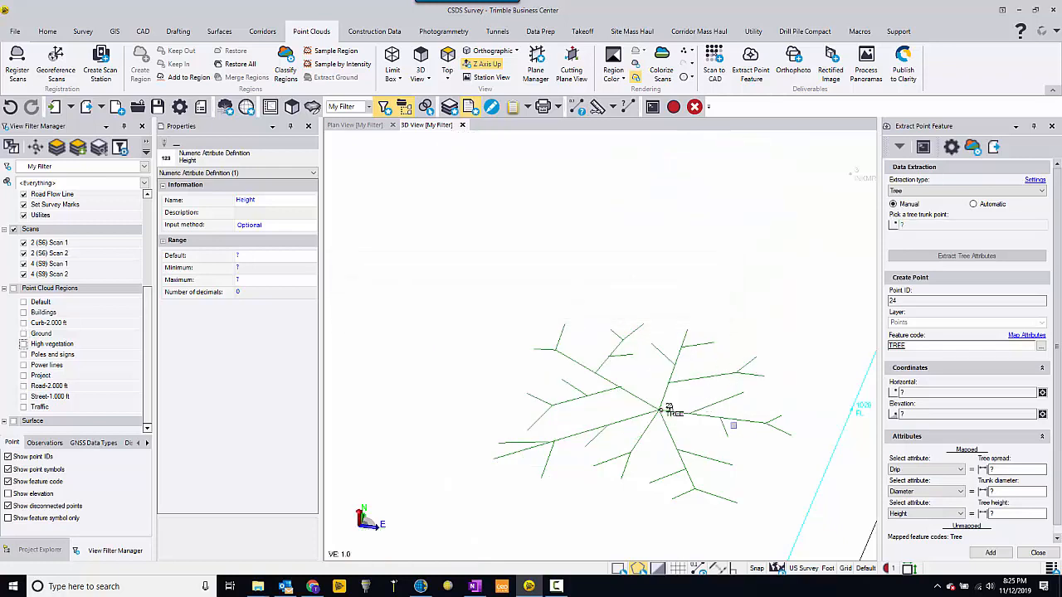
Step: Select the new tree point and review its Drip, Height and Diameter feature attributes
{"action": "left_click", "coordinate": [701, 404]}
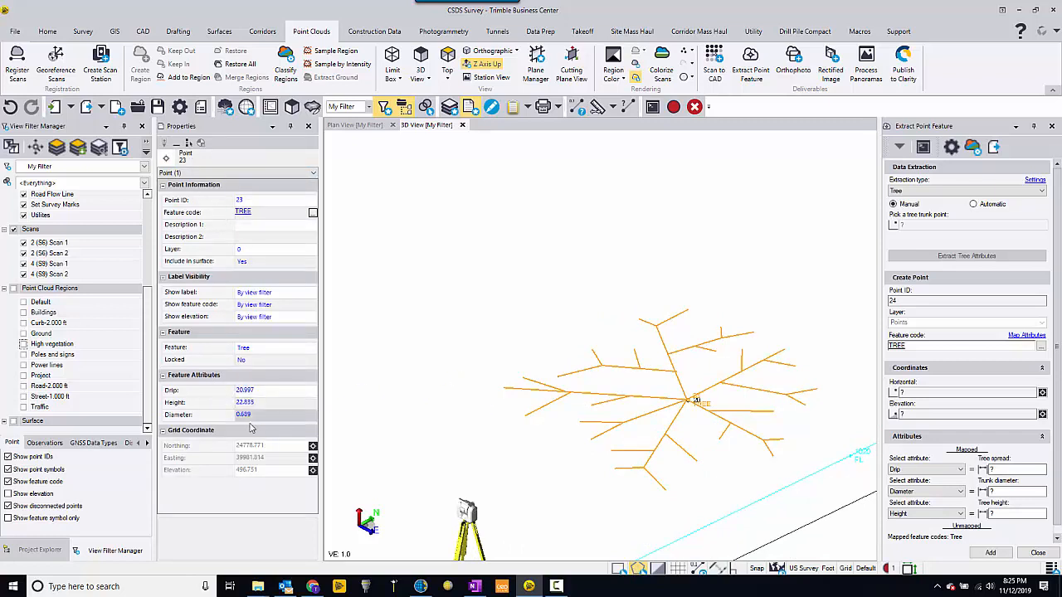
{"action": "middle_click_drag", "start_coordinate": [690, 384], "coordinate": [657, 392]}
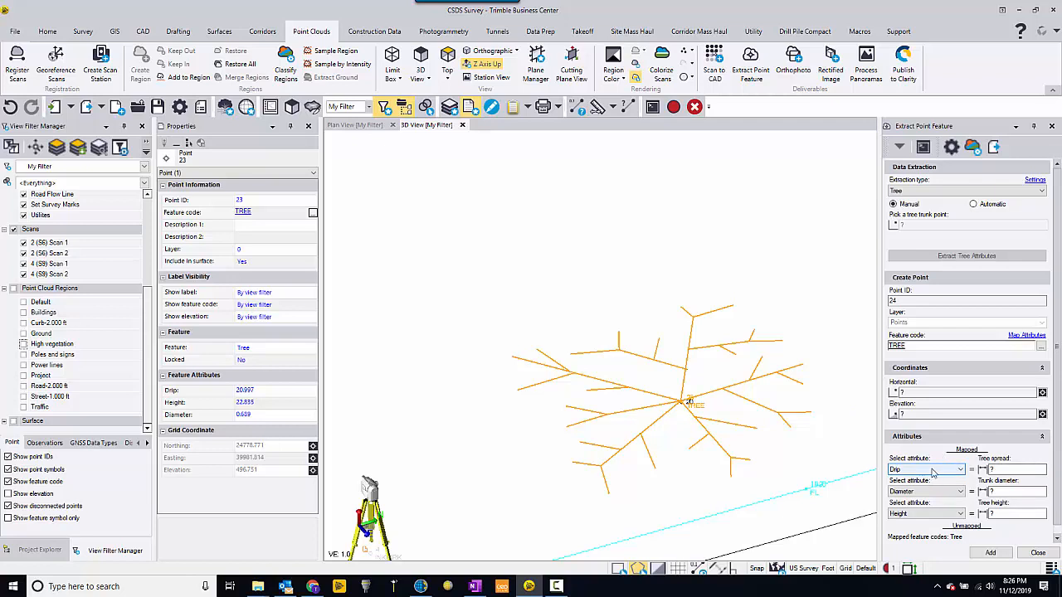
Step: Inspect the Tree feature's Dripline symbol definition and the attribute associated with its scale, leaving it on Drip
{"action": "left_click", "coordinate": [20, 553]}
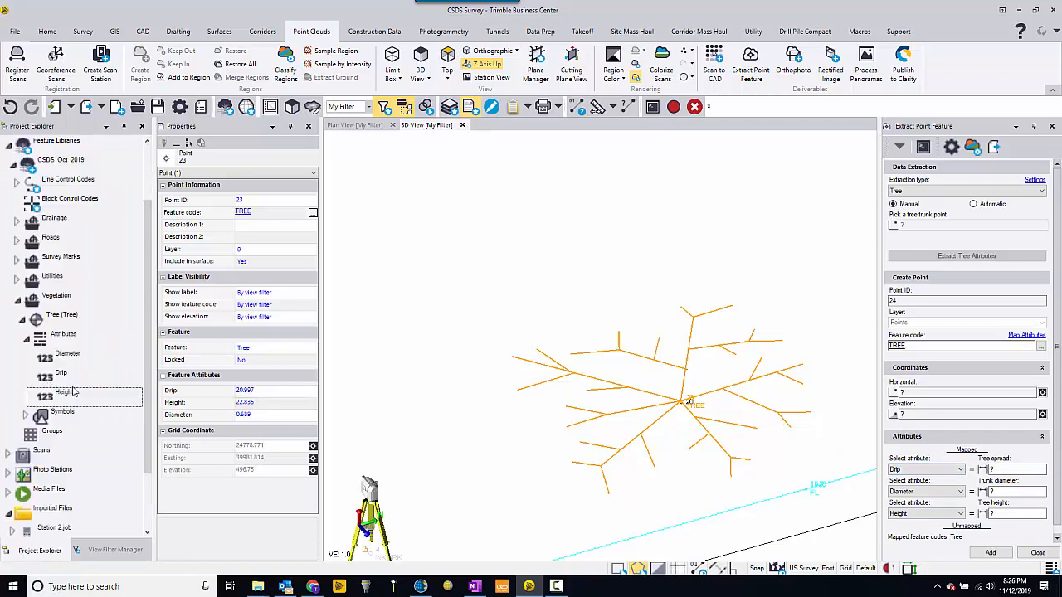
{"action": "left_click", "coordinate": [26, 412]}
{"action": "left_click", "coordinate": [66, 431]}
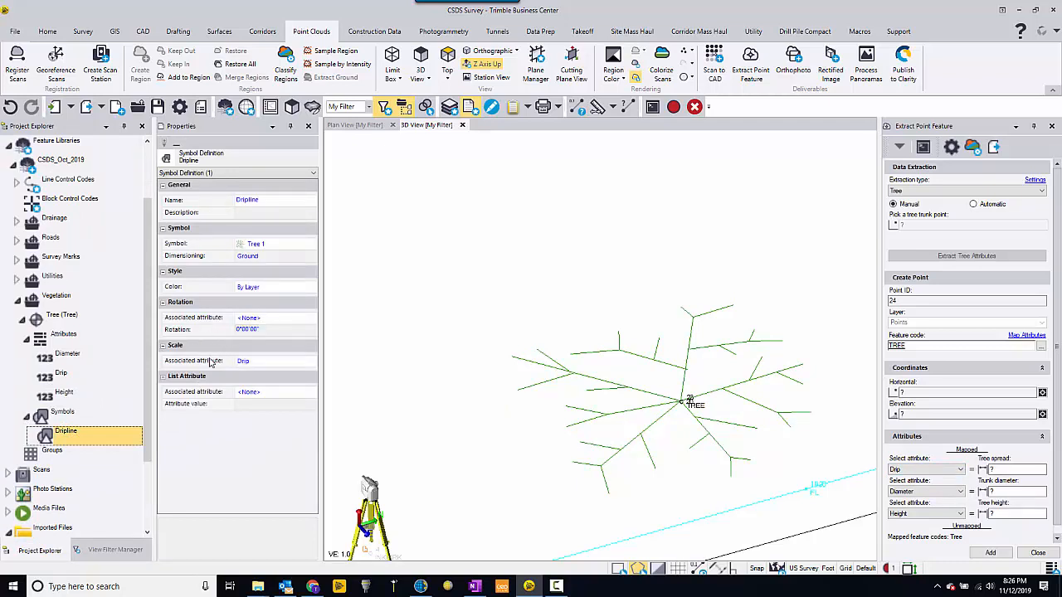
{"action": "left_click", "coordinate": [262, 365]}
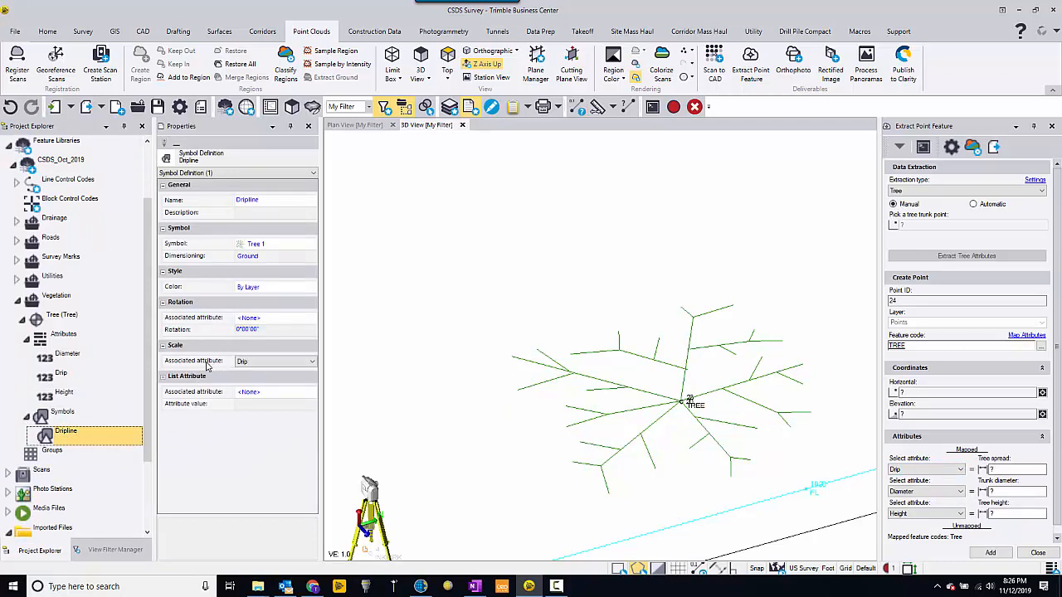
{"action": "left_click", "coordinate": [266, 364]}
{"action": "left_click", "coordinate": [266, 366]}
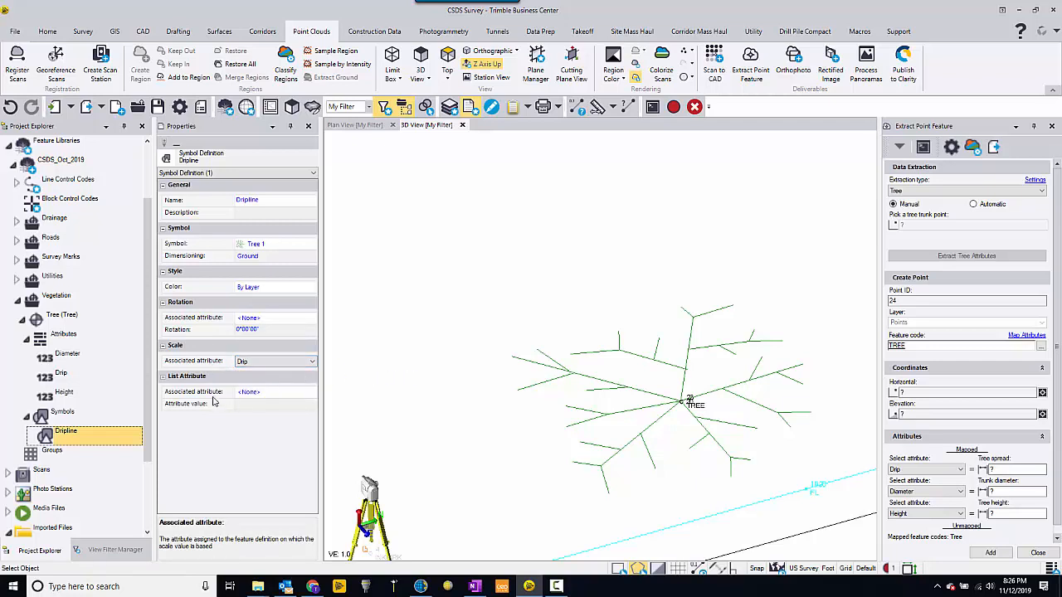
{"action": "scroll", "coordinate": [690, 401], "scroll_direction": "down", "scroll_amount": 6}
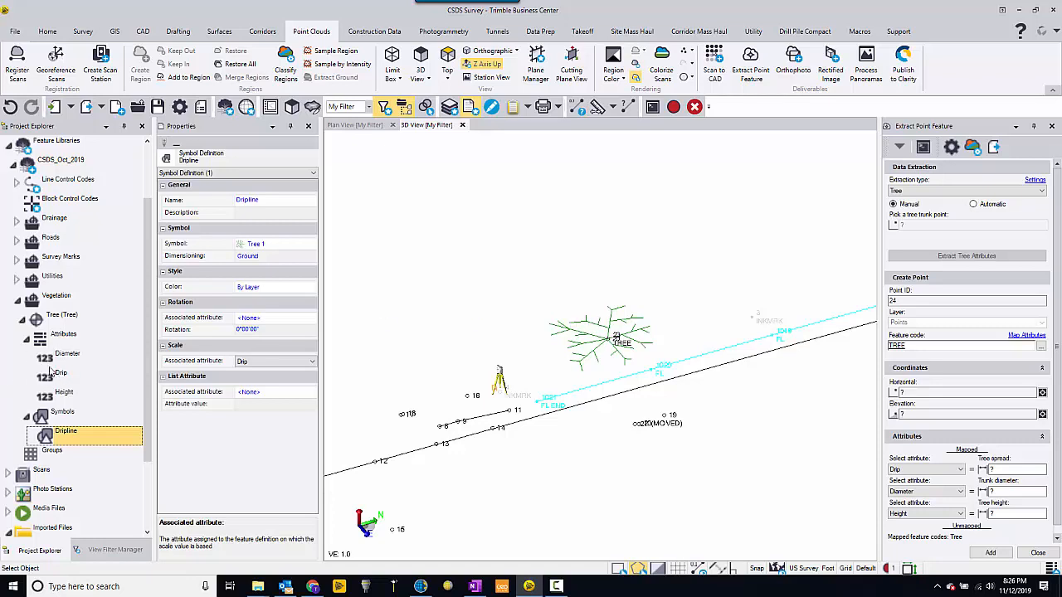
{"action": "left_click", "coordinate": [27, 341]}
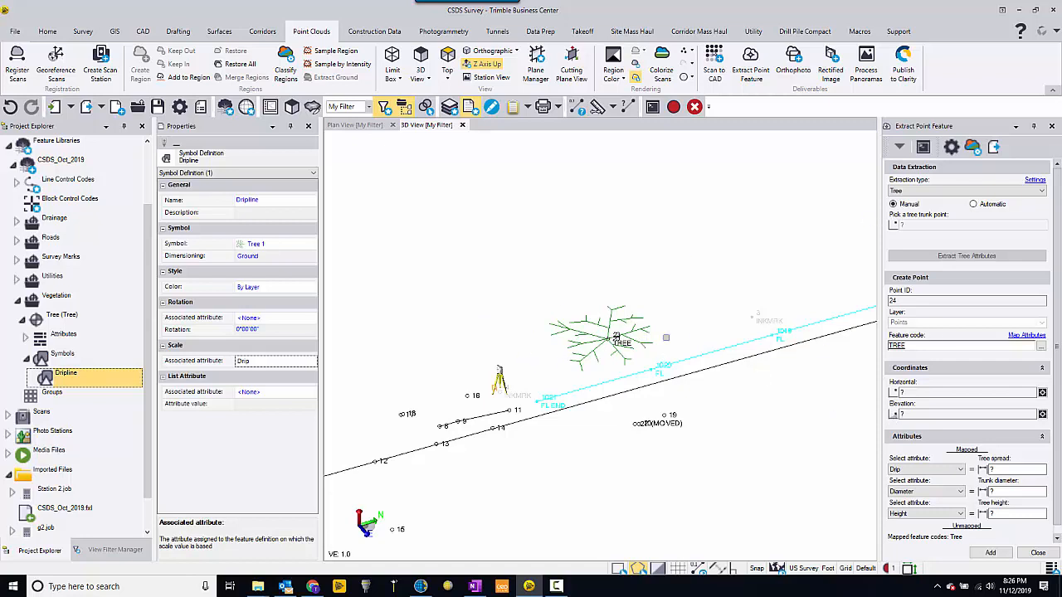
Step: Turn the High vegetation and Ground point cloud regions back on in the view filter
{"action": "left_click", "coordinate": [103, 550]}
{"action": "left_click", "coordinate": [24, 345]}
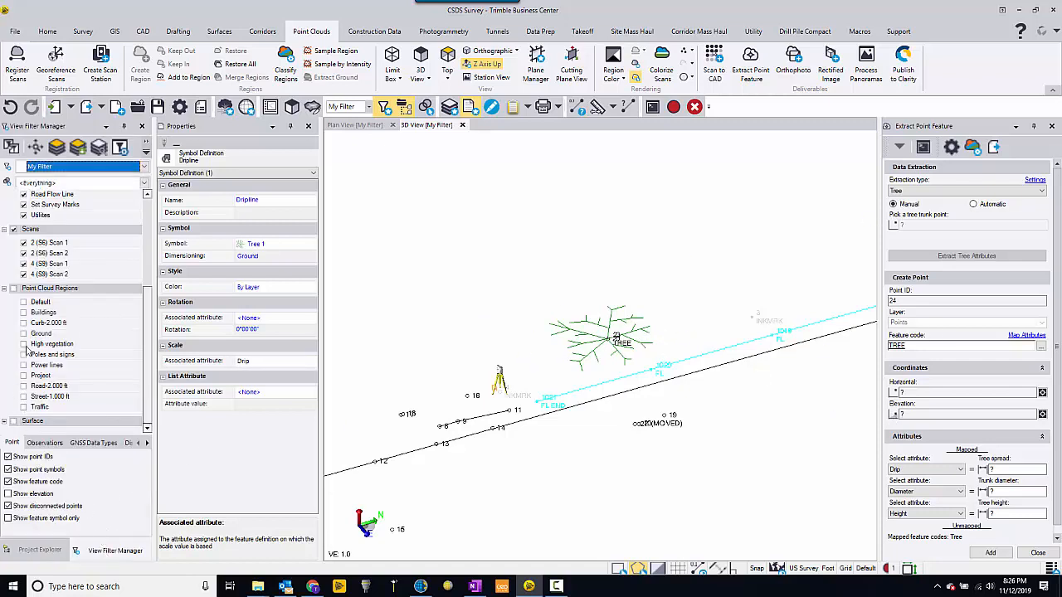
{"action": "left_click", "coordinate": [24, 333]}
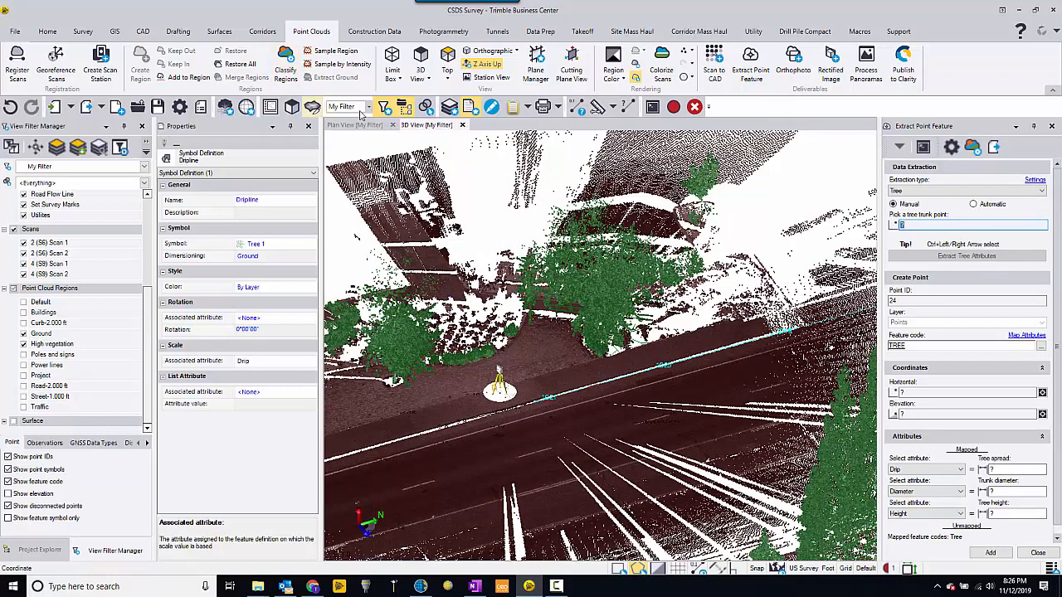
Step: Switch the tree extraction to Automatic and extract the tree attributes from the visible point cloud
{"action": "right_click_drag", "start_coordinate": [547, 326], "coordinate": [581, 336]}
{"action": "scroll", "coordinate": [605, 296], "scroll_direction": "up", "scroll_amount": 3}
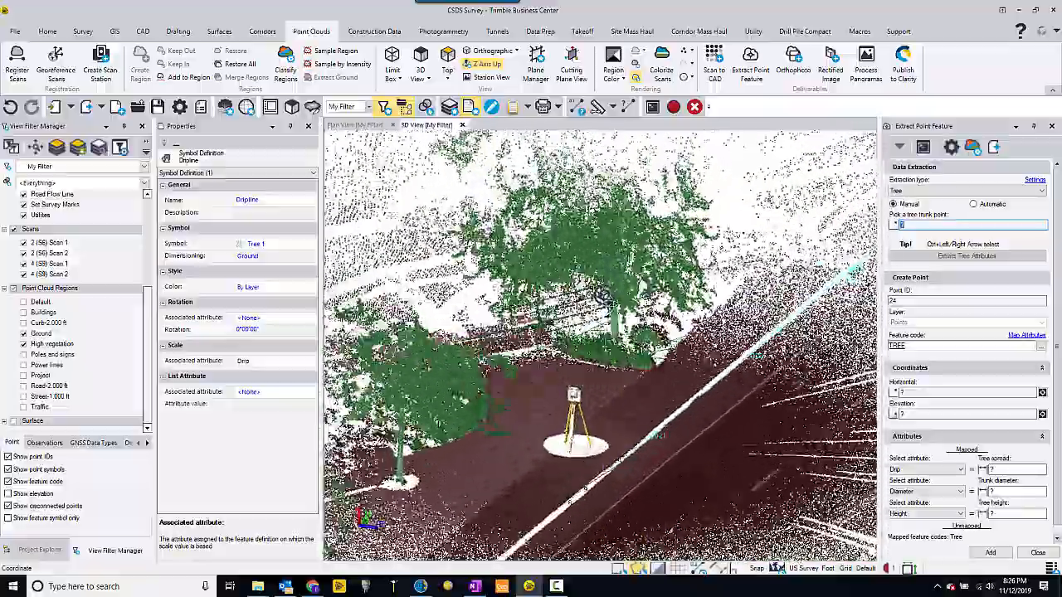
{"action": "middle_click_drag", "start_coordinate": [432, 394], "coordinate": [610, 324]}
{"action": "right_click_drag", "start_coordinate": [610, 324], "coordinate": [571, 340]}
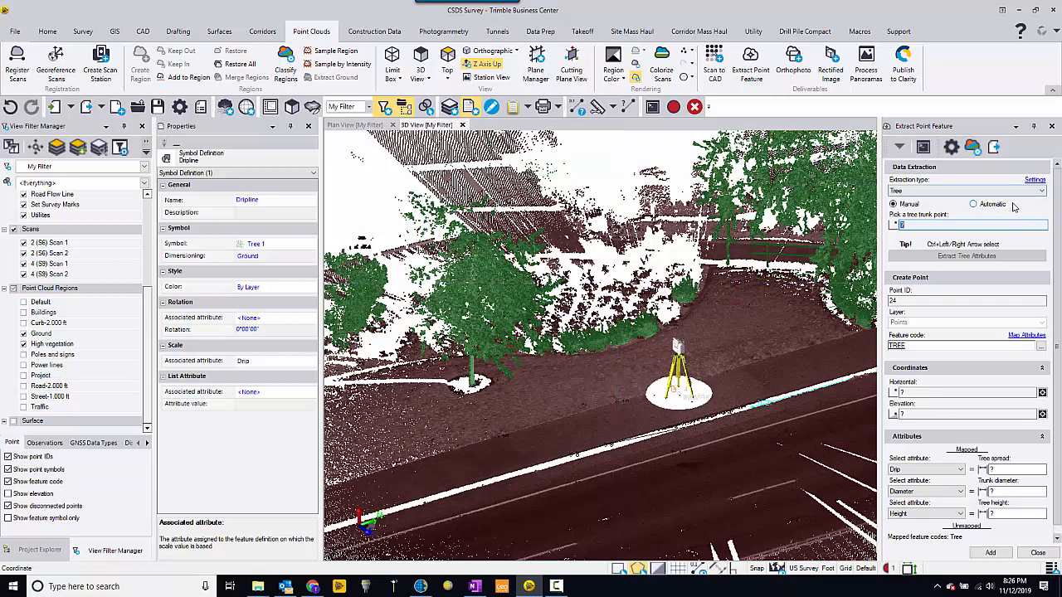
{"action": "left_click", "coordinate": [975, 204]}
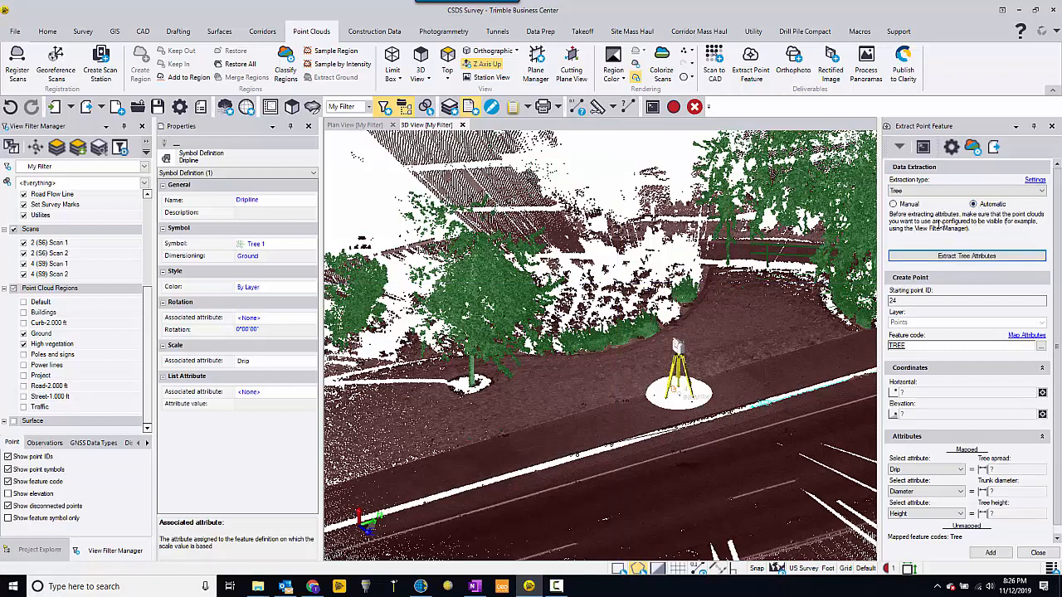
{"action": "left_click", "coordinate": [968, 257]}
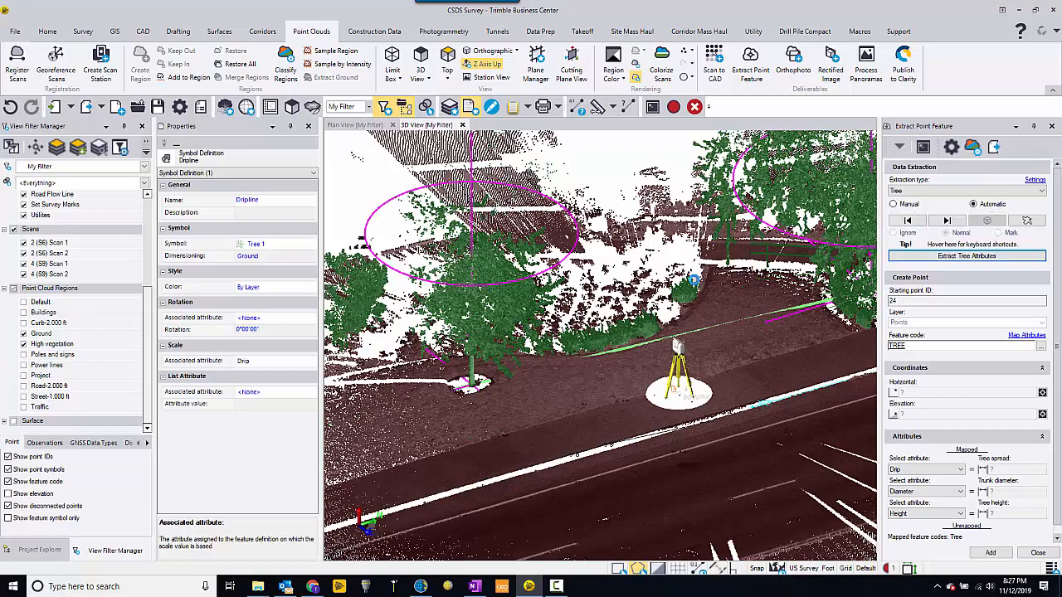
Step: Examine the automatically detected tree outlines across the whole site and close up around the scanner station
{"action": "scroll", "coordinate": [500, 291], "scroll_direction": "down", "scroll_amount": 8}
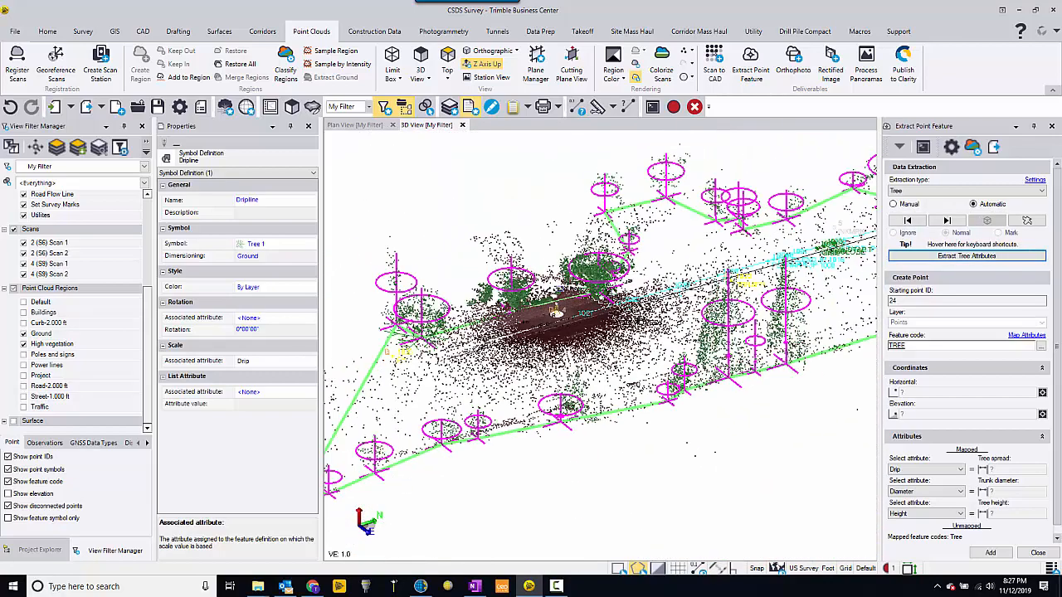
{"action": "middle_click_drag", "start_coordinate": [501, 292], "coordinate": [461, 310]}
{"action": "right_click_drag", "start_coordinate": [509, 303], "coordinate": [548, 280]}
{"action": "scroll", "coordinate": [555, 317], "scroll_direction": "up", "scroll_amount": 5}
{"action": "scroll", "coordinate": [500, 309], "scroll_direction": "up", "scroll_amount": 2}
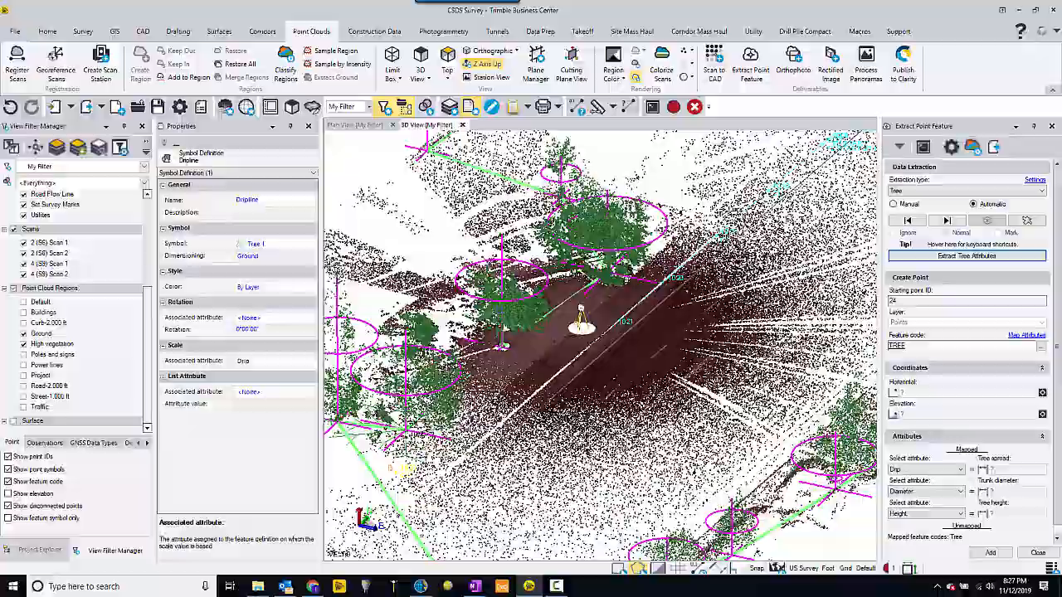
{"action": "mouse_move", "coordinate": [509, 312]}
{"action": "right_mouse_down"}
{"action": "mouse_move", "coordinate": [501, 308]}
{"action": "mouse_move", "coordinate": [547, 341]}
{"action": "mouse_move", "coordinate": [514, 300]}
{"action": "right_mouse_up"}
{"action": "scroll", "coordinate": [502, 310], "scroll_direction": "up", "scroll_amount": 4}
{"action": "middle_click_drag", "start_coordinate": [515, 300], "coordinate": [590, 294]}
{"action": "right_click_drag", "start_coordinate": [591, 294], "coordinate": [570, 306]}
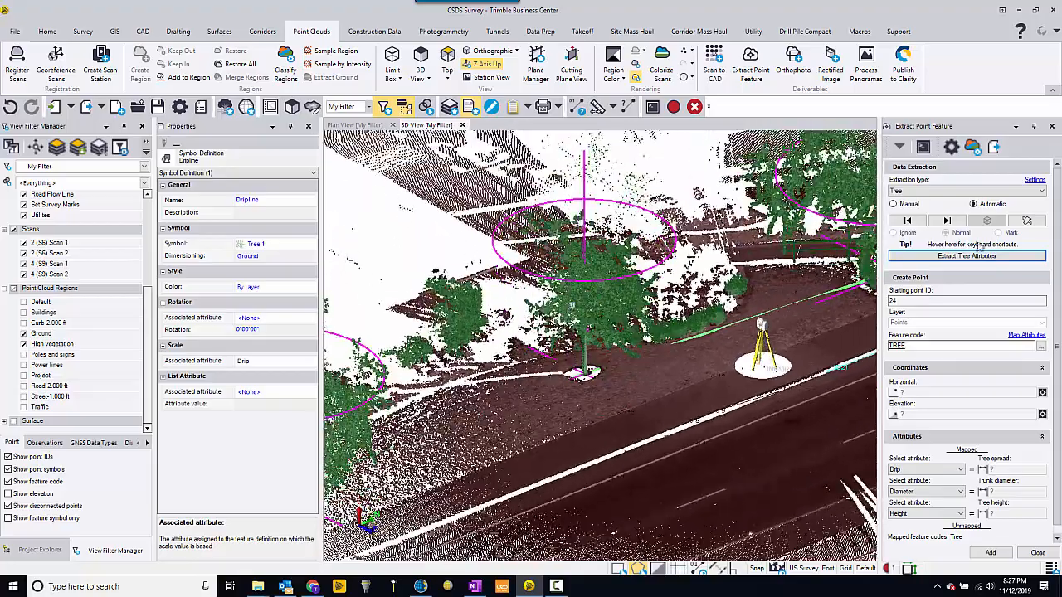
Step: Go through the first detected trees one by one, checking each outline and its attributes against the point cloud
{"action": "left_click", "coordinate": [947, 220]}
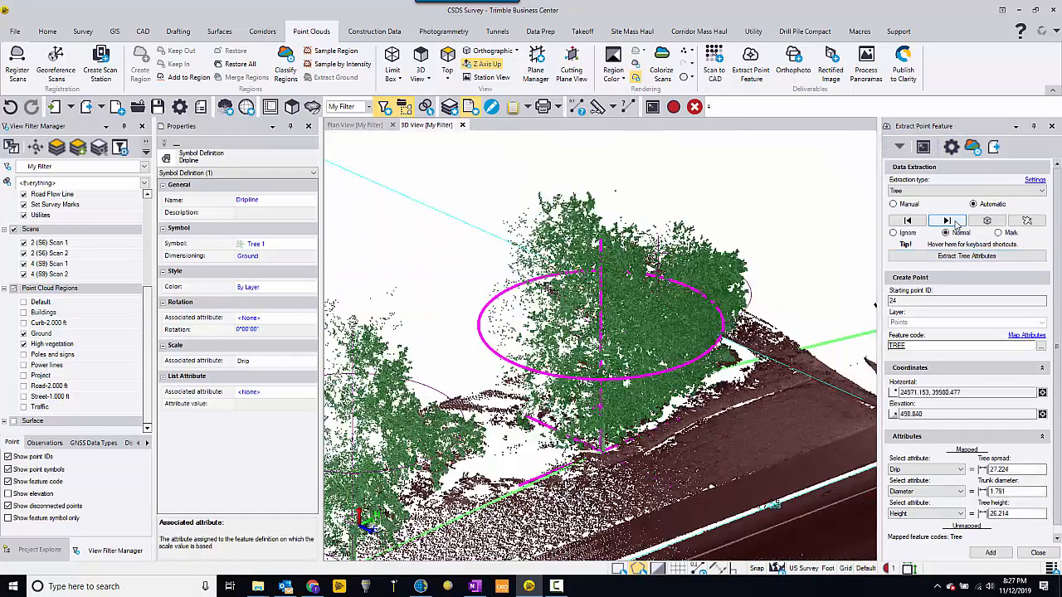
{"action": "right_click_drag", "start_coordinate": [629, 384], "coordinate": [663, 387]}
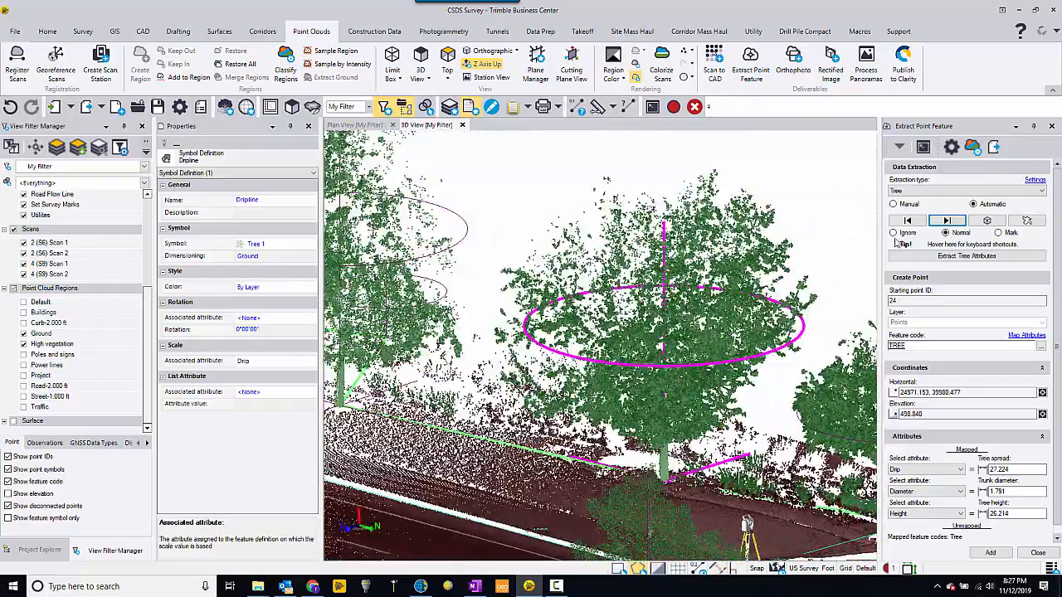
{"action": "left_click", "coordinate": [947, 221]}
{"action": "left_click", "coordinate": [947, 221]}
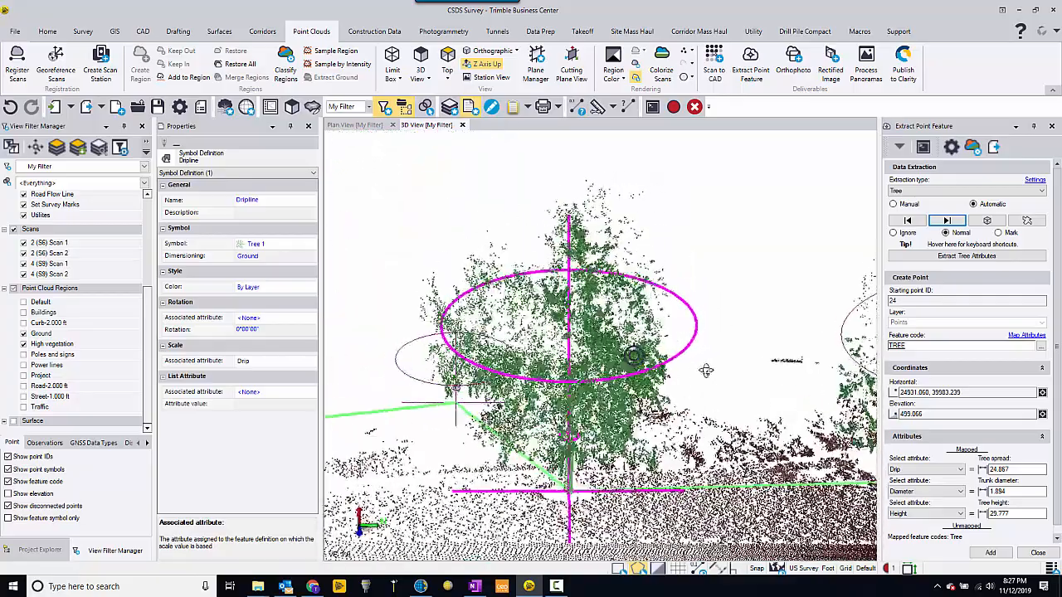
{"action": "left_click", "coordinate": [946, 221]}
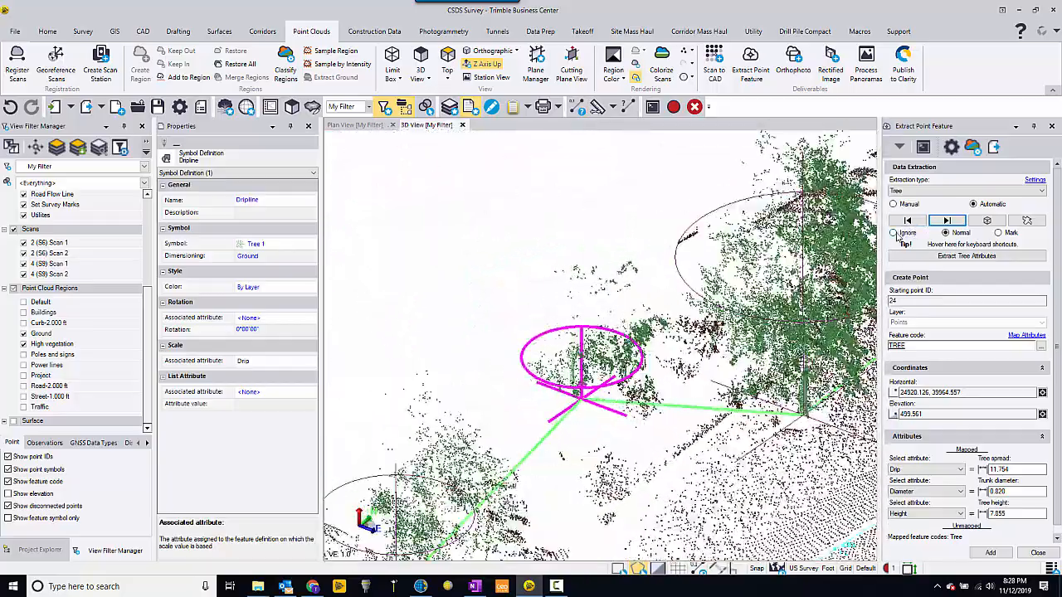
{"action": "left_click", "coordinate": [954, 224]}
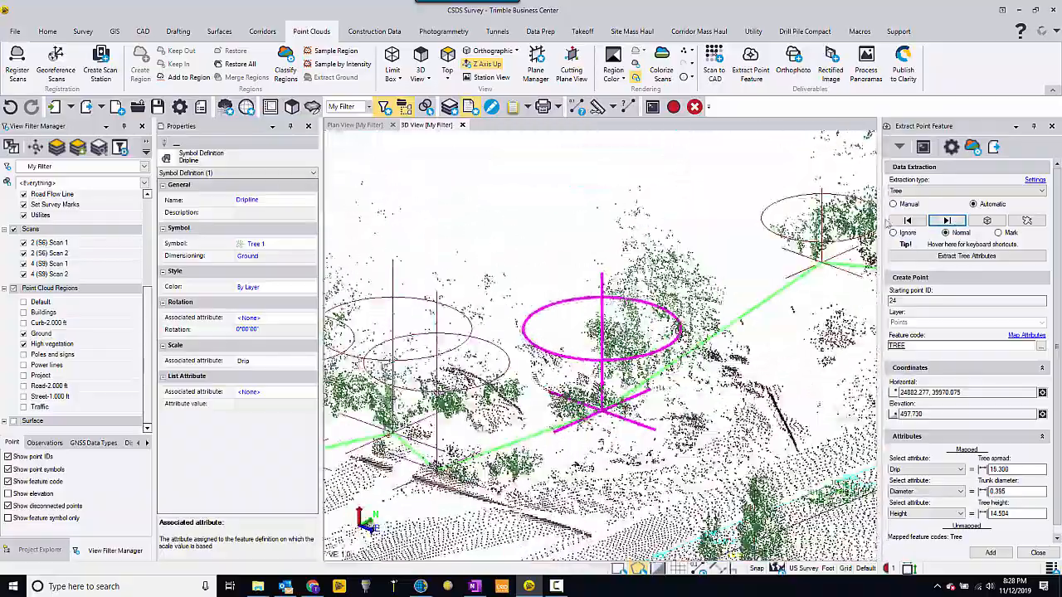
{"action": "left_click", "coordinate": [947, 221]}
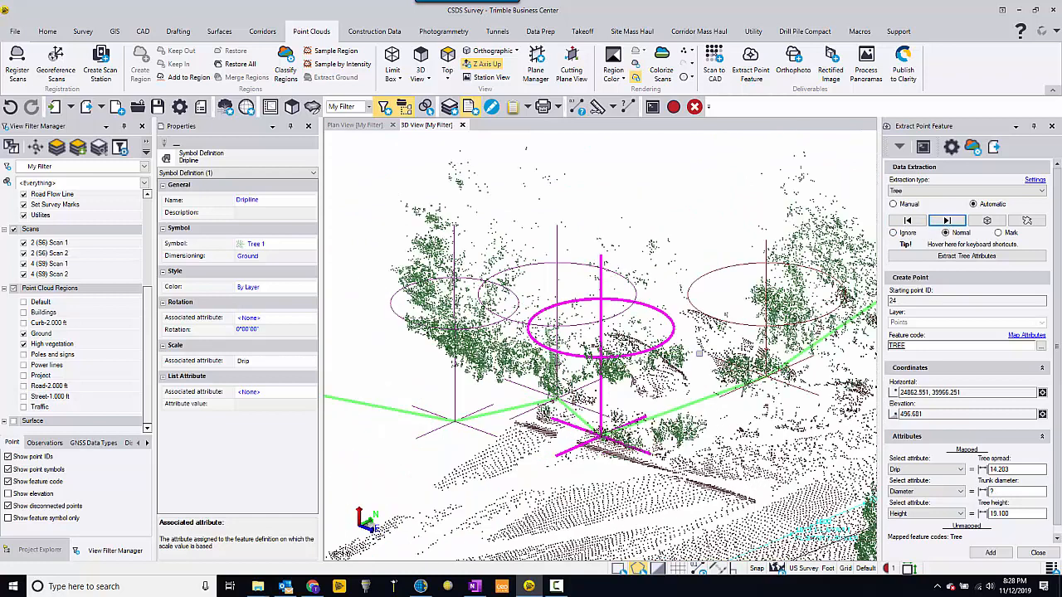
Step: Set the doubtful detections in the sparse, overlapping tree cluster to Ignore
{"action": "left_click", "coordinate": [904, 235]}
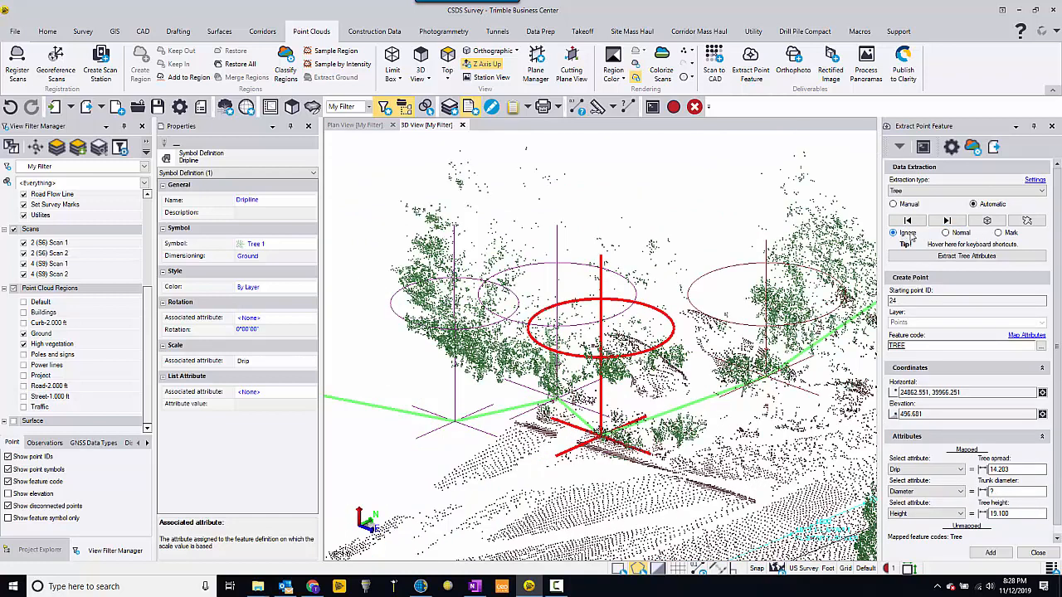
{"action": "left_click", "coordinate": [951, 221]}
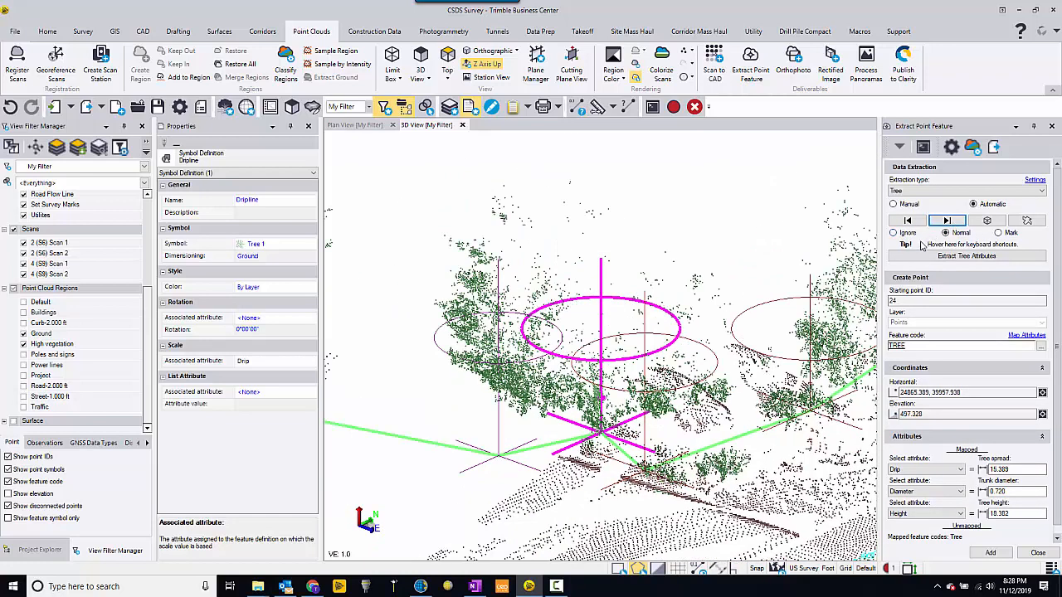
{"action": "left_click", "coordinate": [908, 234]}
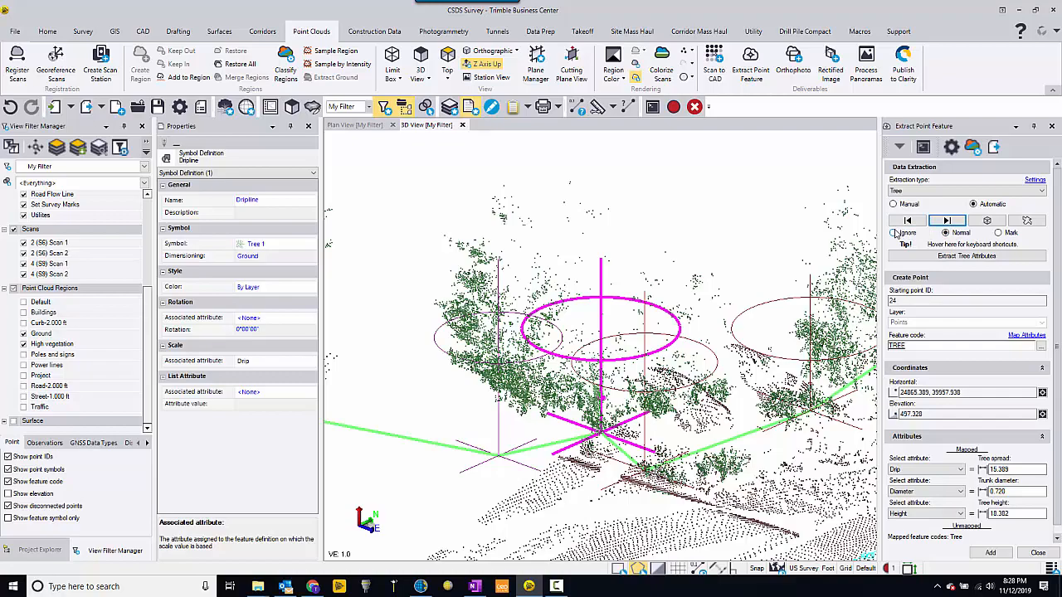
{"action": "left_click", "coordinate": [947, 222]}
{"action": "left_click", "coordinate": [906, 235]}
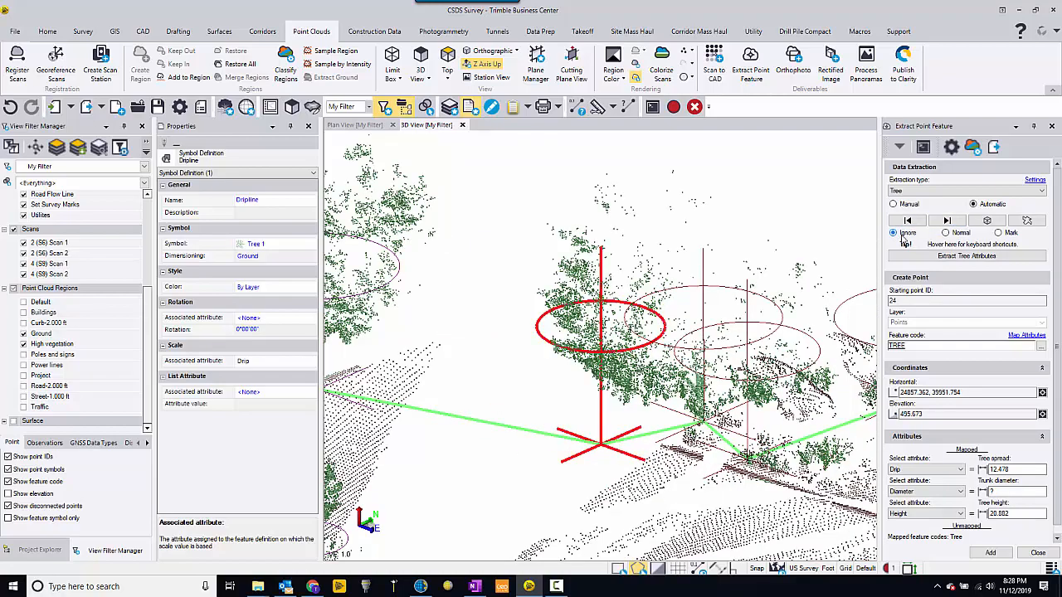
Step: Continue through the remaining detected trees, comparing each spread circle and trunk position with the scanned vegetation
{"action": "left_click", "coordinate": [947, 222]}
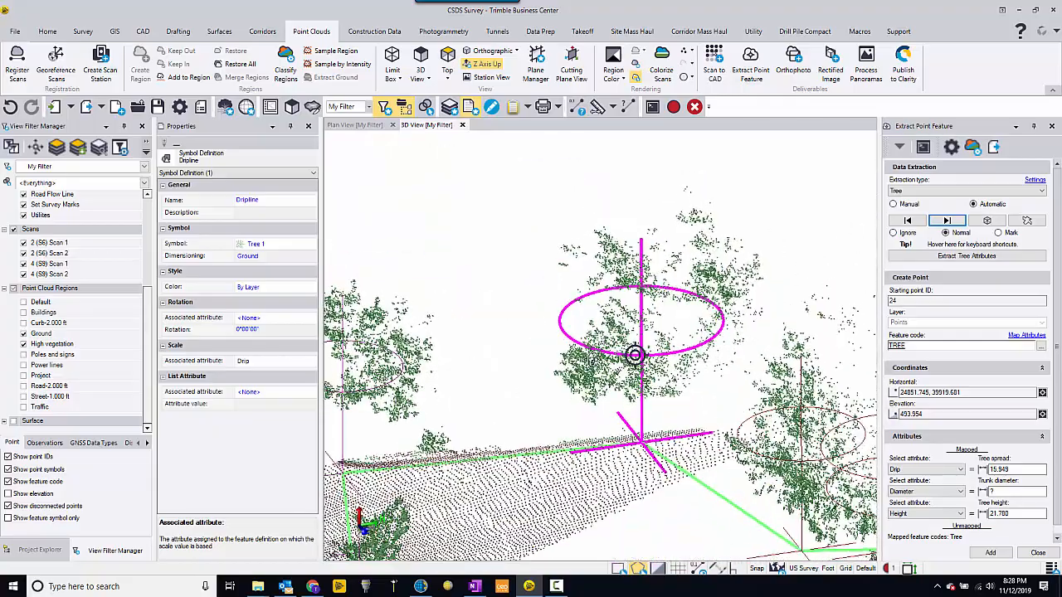
{"action": "left_click", "coordinate": [947, 221]}
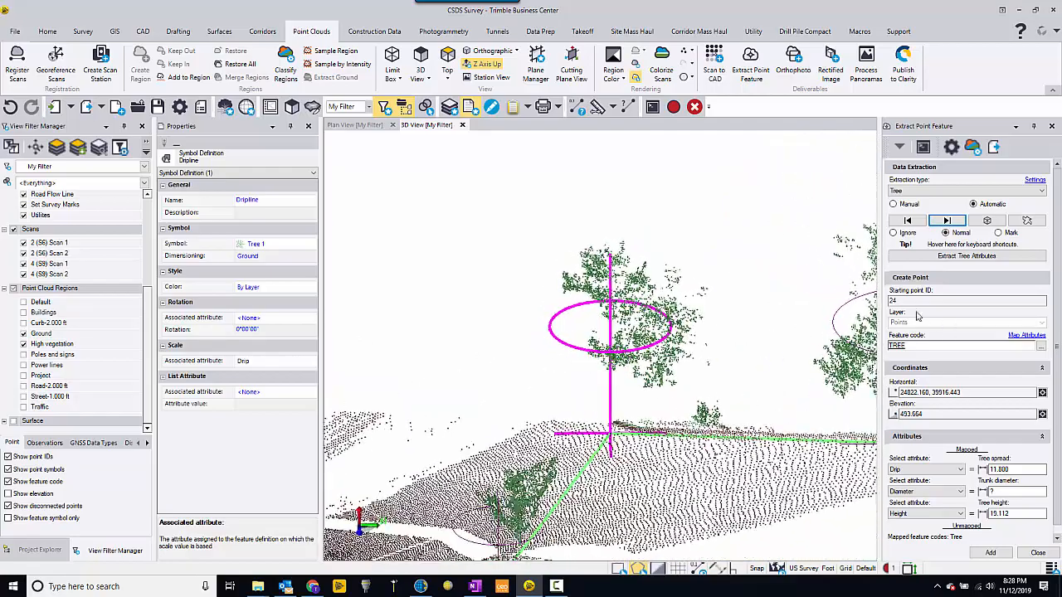
{"action": "scroll", "coordinate": [1012, 316], "scroll_direction": "down", "scroll_amount": 1}
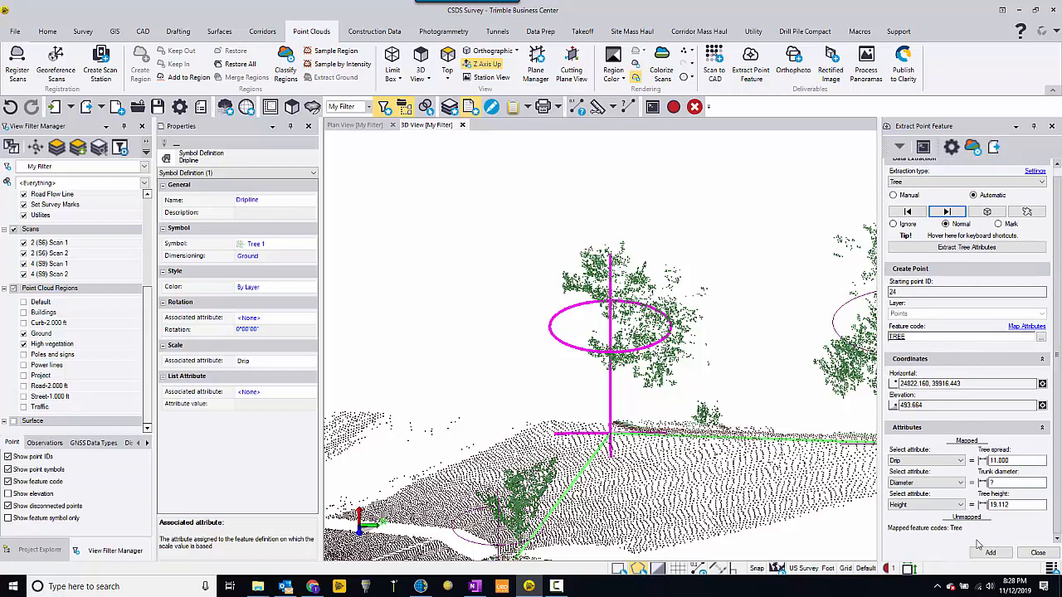
{"action": "mouse_move", "coordinate": [975, 238]}
{"action": "left_click", "coordinate": [949, 212]}
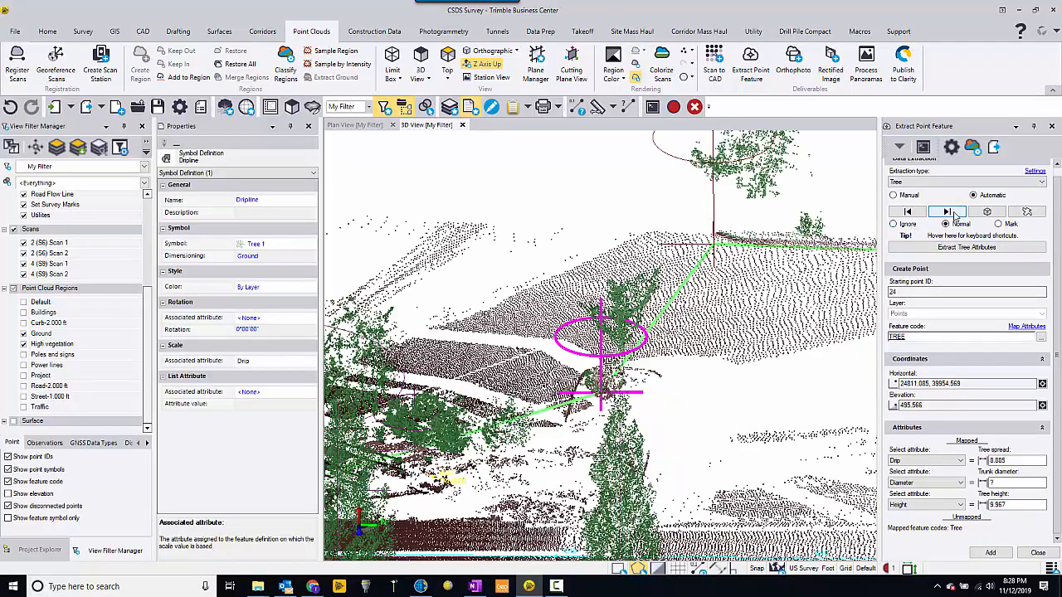
{"action": "right_click_drag", "start_coordinate": [639, 355], "coordinate": [630, 353]}
{"action": "left_click", "coordinate": [949, 213]}
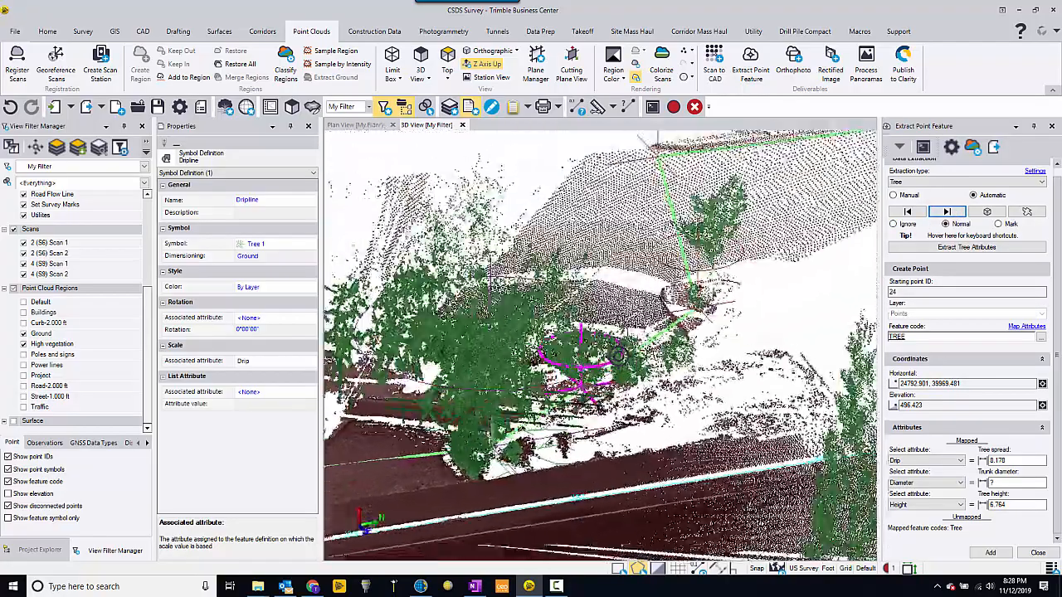
{"action": "left_click", "coordinate": [947, 212]}
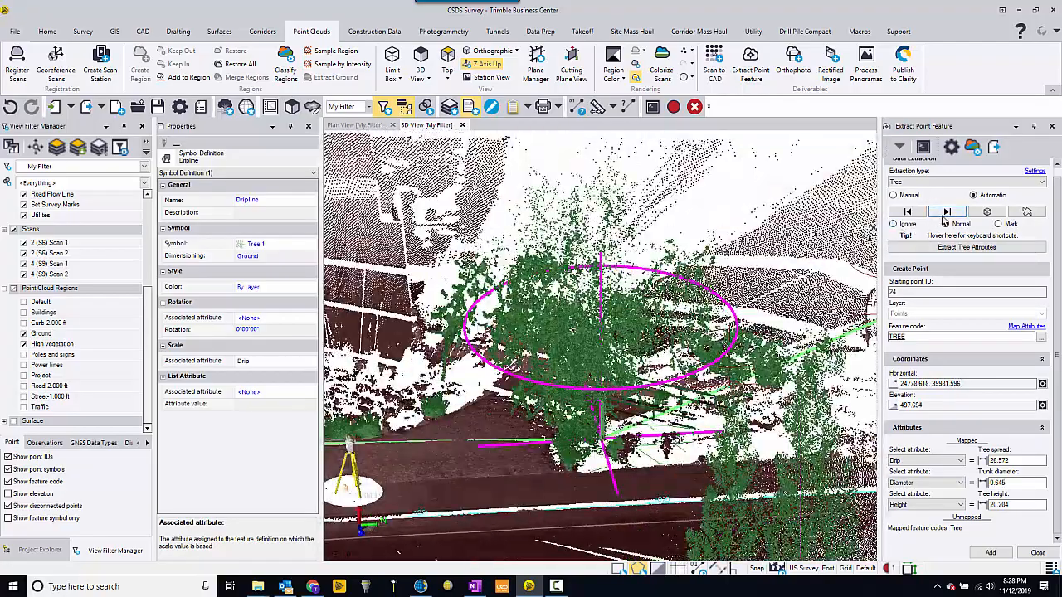
{"action": "left_click", "coordinate": [948, 213]}
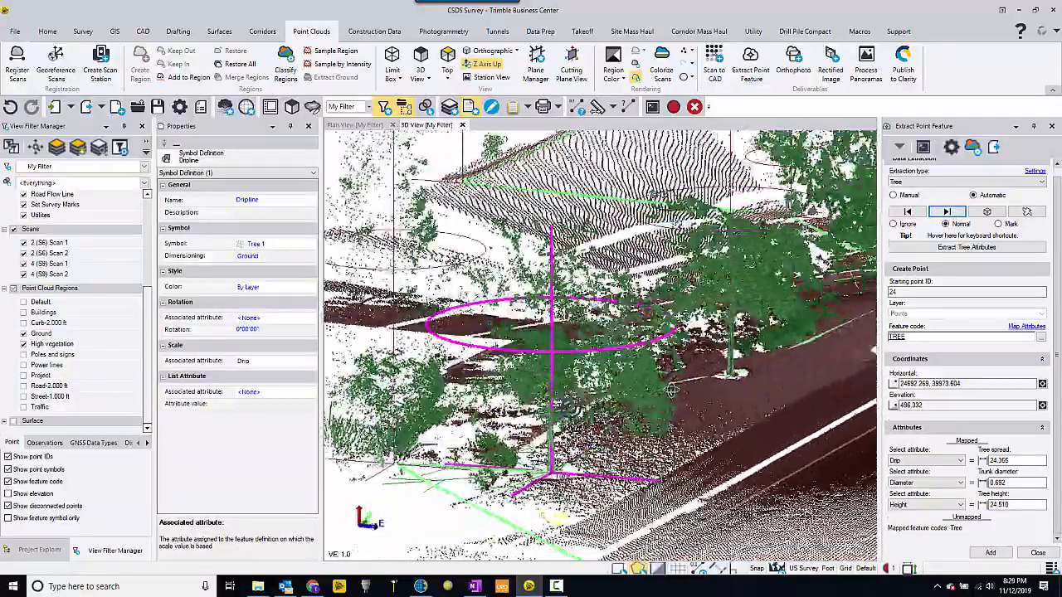
Step: Set the tall, narrow detection to Ignore and create the accepted trees as points with feature code TREE
{"action": "left_click", "coordinate": [946, 213]}
{"action": "left_click", "coordinate": [908, 225]}
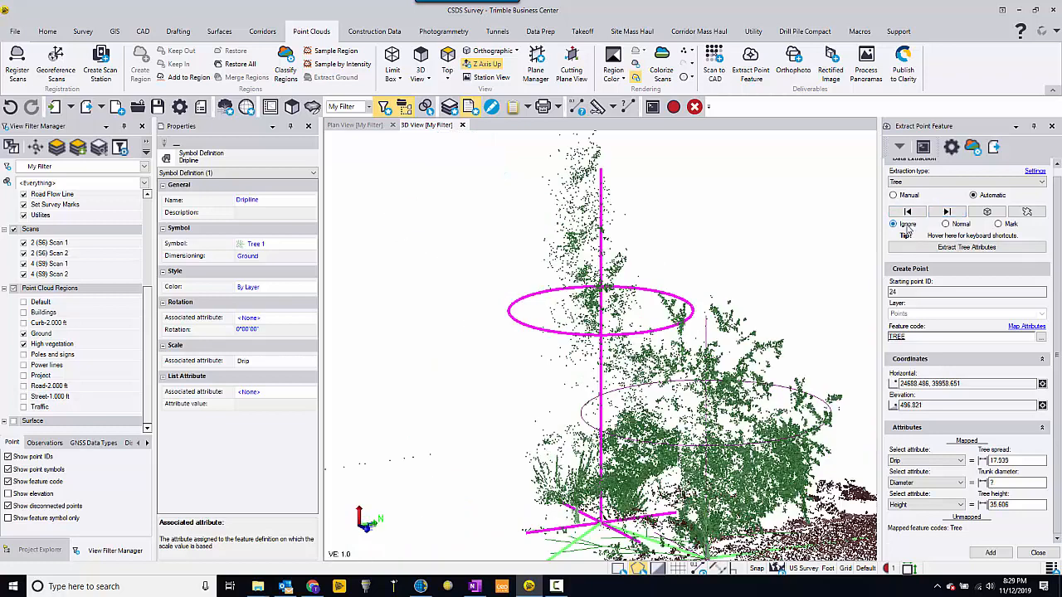
{"action": "left_click", "coordinate": [991, 554]}
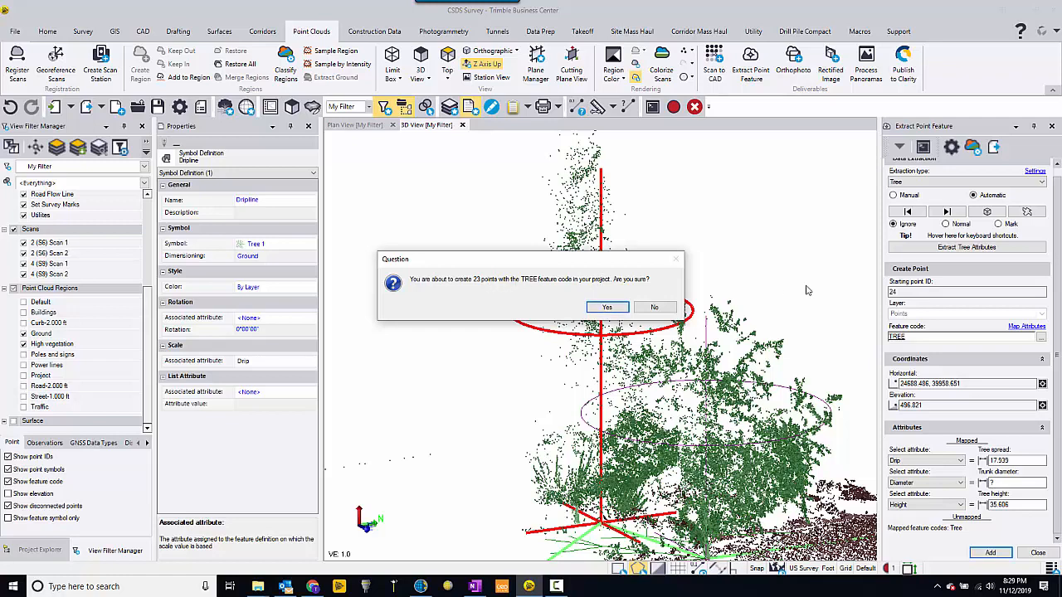
{"action": "left_click", "coordinate": [608, 308]}
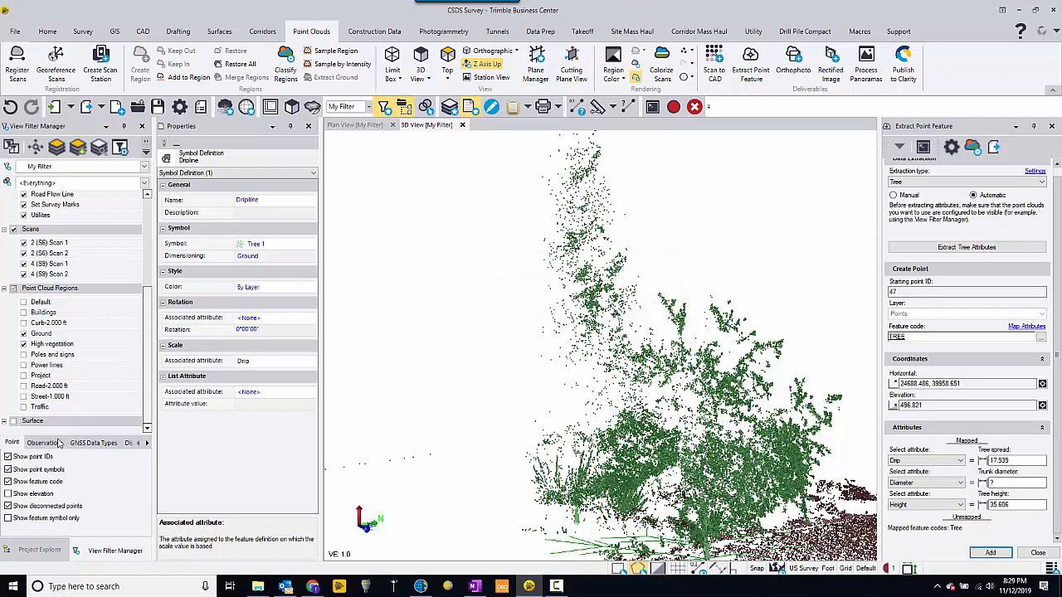
Step: Hide the High vegetation and Ground point cloud regions and look over the tree symbols along the road
{"action": "left_click", "coordinate": [24, 343]}
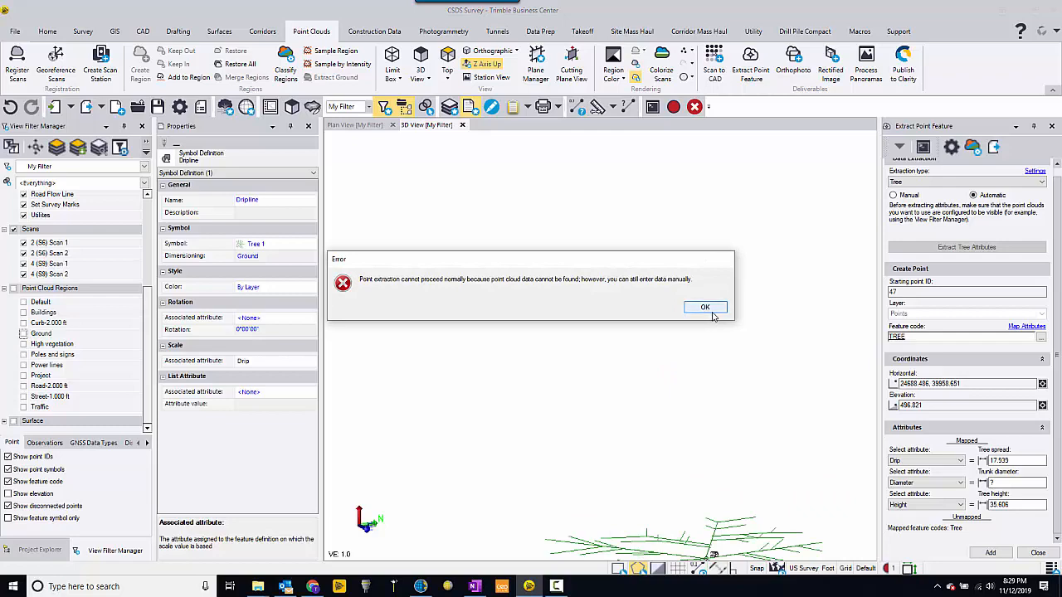
{"action": "left_click", "coordinate": [705, 308]}
{"action": "scroll", "coordinate": [639, 298], "scroll_direction": "up", "scroll_amount": 6}
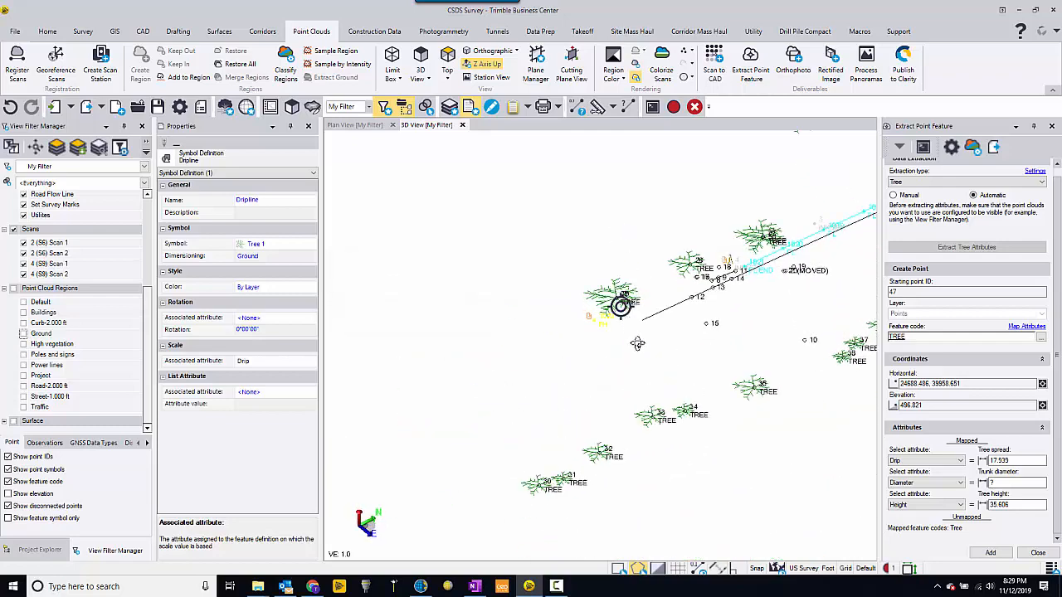
{"action": "right_click_drag", "start_coordinate": [637, 343], "coordinate": [655, 361]}
{"action": "middle_click_drag", "start_coordinate": [728, 339], "coordinate": [557, 400]}
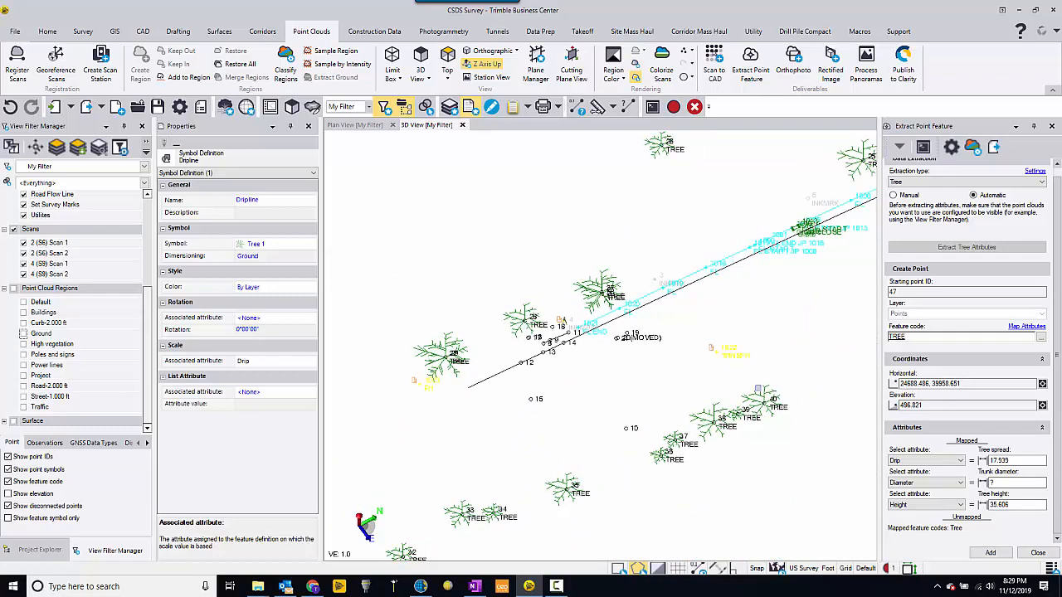
Step: Select tree point 40 across the road and review its Drip, Height and Diameter feature attributes
{"action": "left_click", "coordinate": [772, 406]}
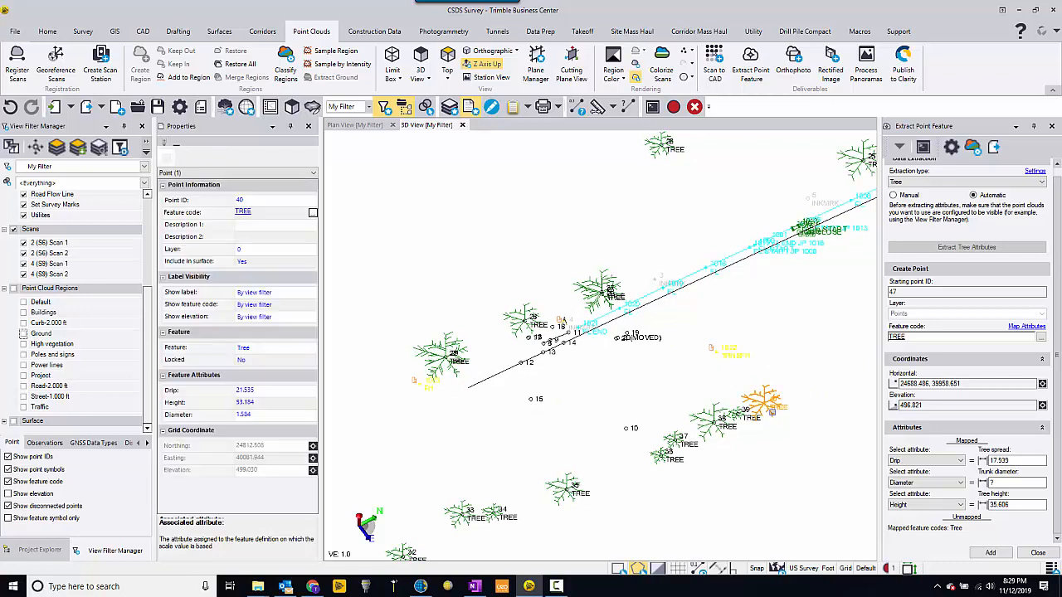
{"action": "left_click", "coordinate": [212, 391]}
{"action": "left_click", "coordinate": [262, 403]}
{"action": "left_click", "coordinate": [264, 415]}
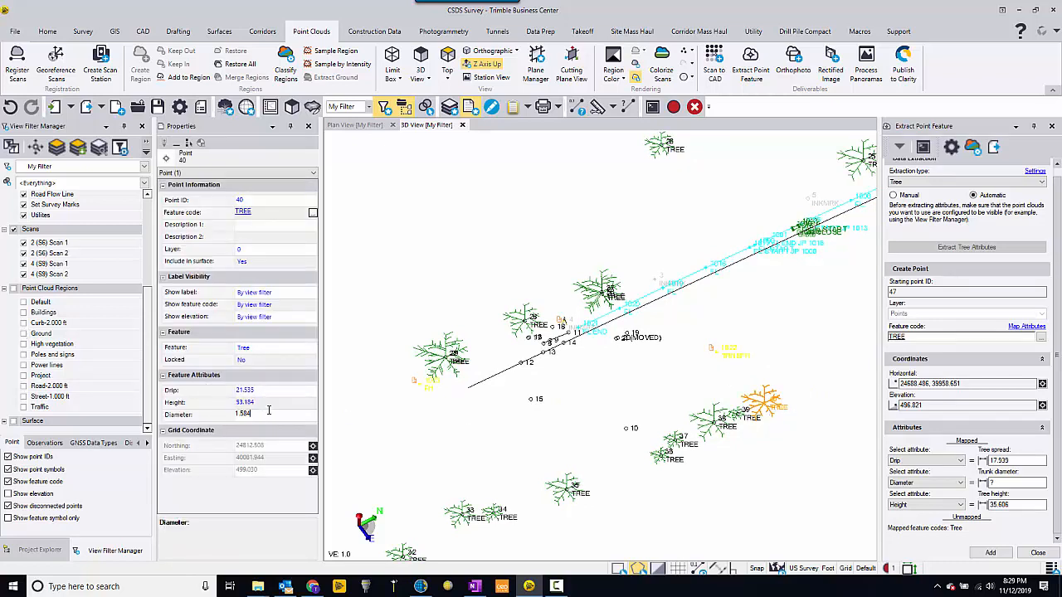